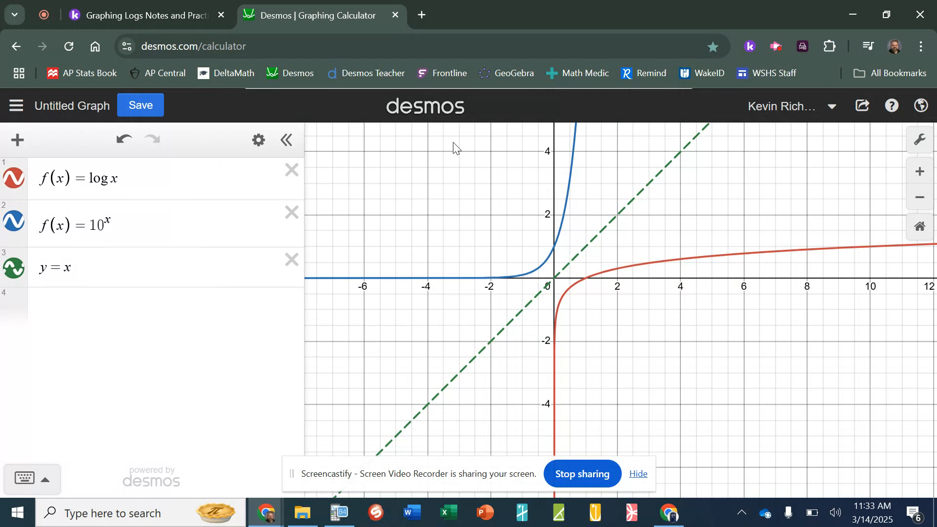
Switch over to the Kami worksheet notes
click(157, 15)
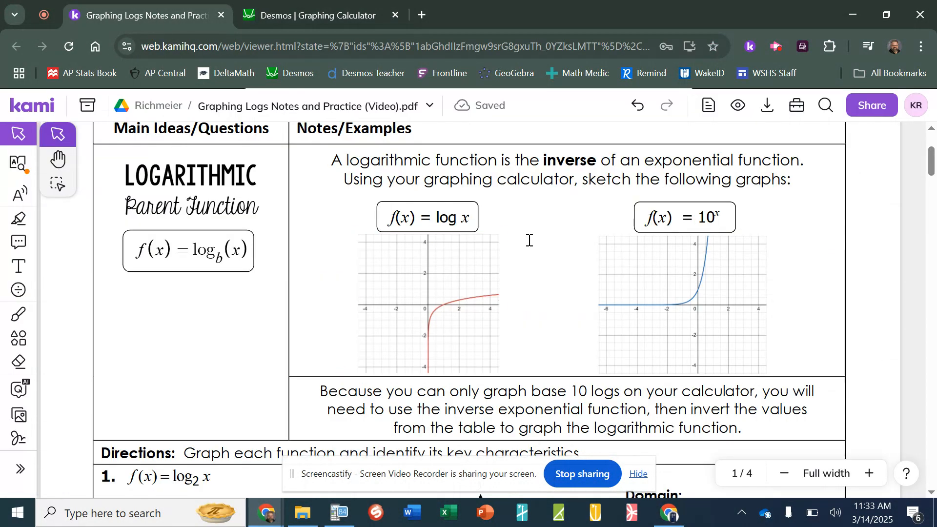
Scroll the Kami notes down to problem 1, f(x) = log₂ x, and its blank graph grid
scroll(531, 244, down, 2)
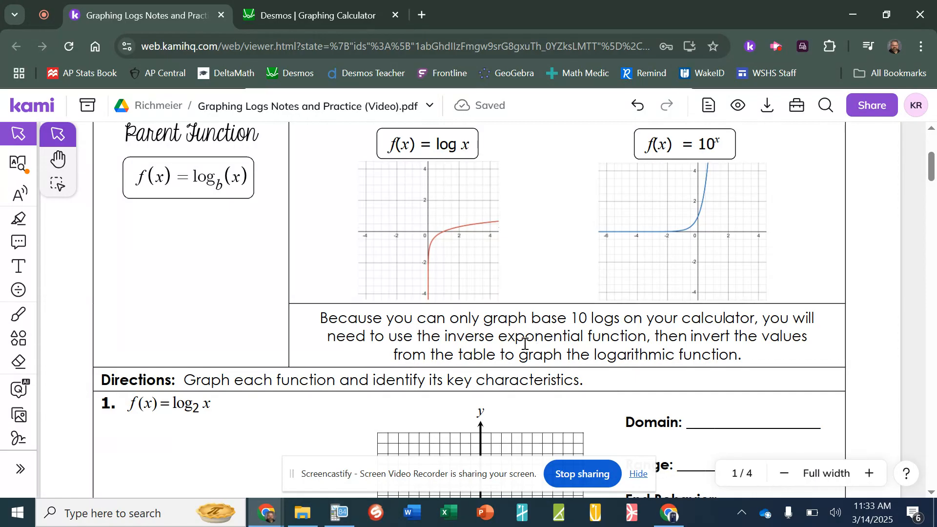
scroll(525, 344, down, 5)
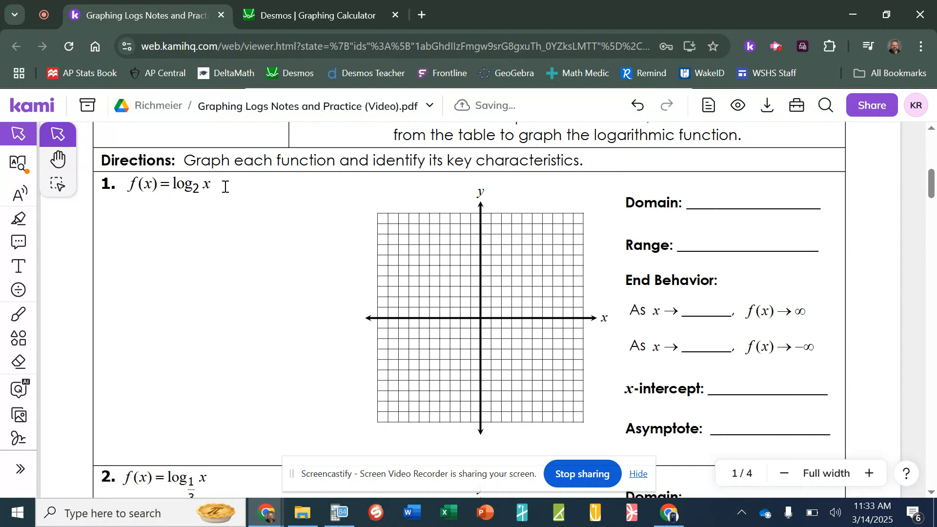
Back in Desmos, delete the log x, 10^x and y = x expressions
click(315, 12)
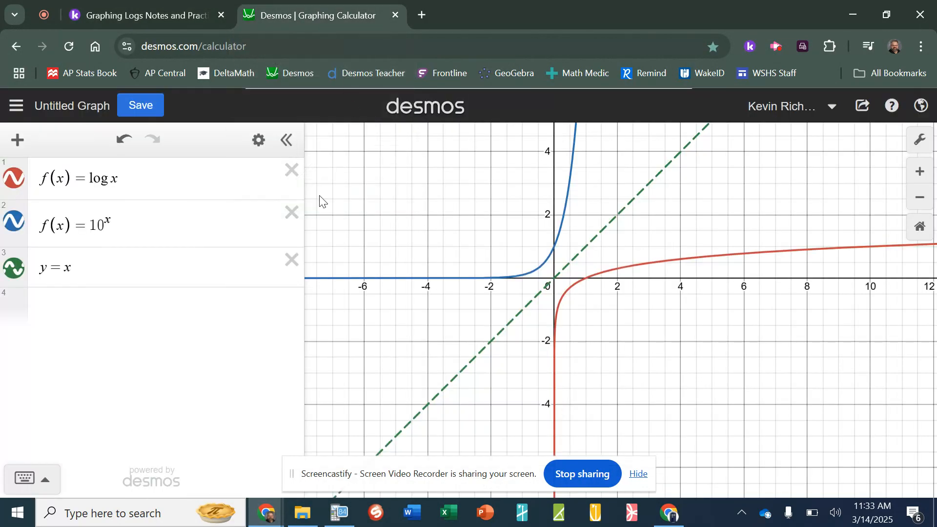
click(293, 170)
click(293, 171)
click(293, 171)
Enter y = log₂ x as the only expression in the list
click(218, 176)
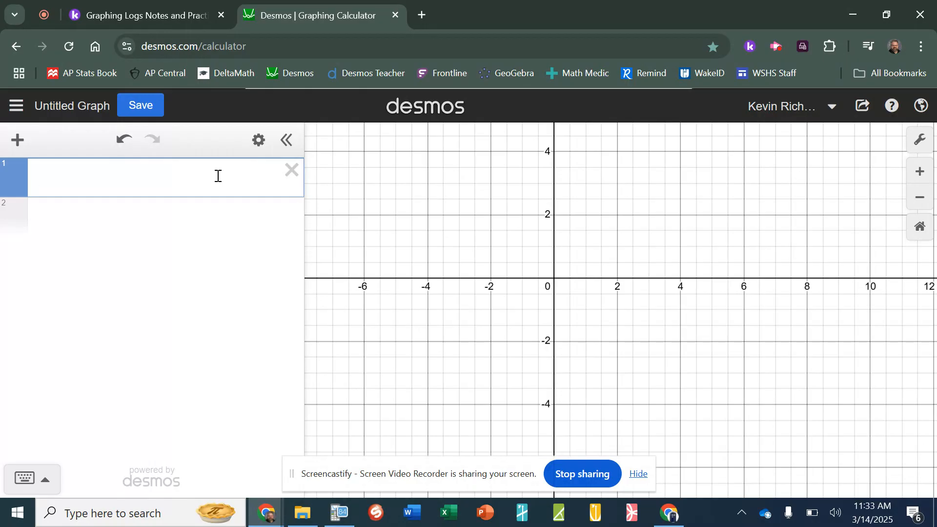
text(y=x)
text(log)
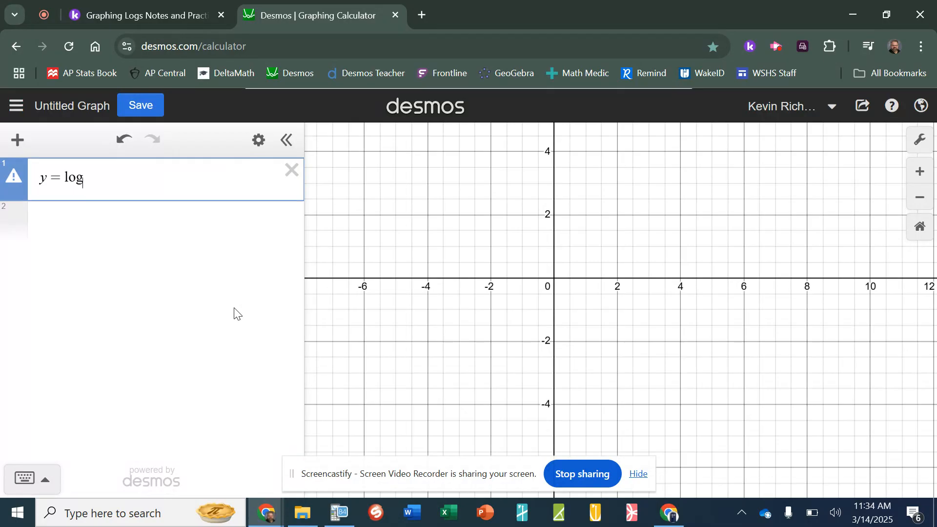
text(_2x)
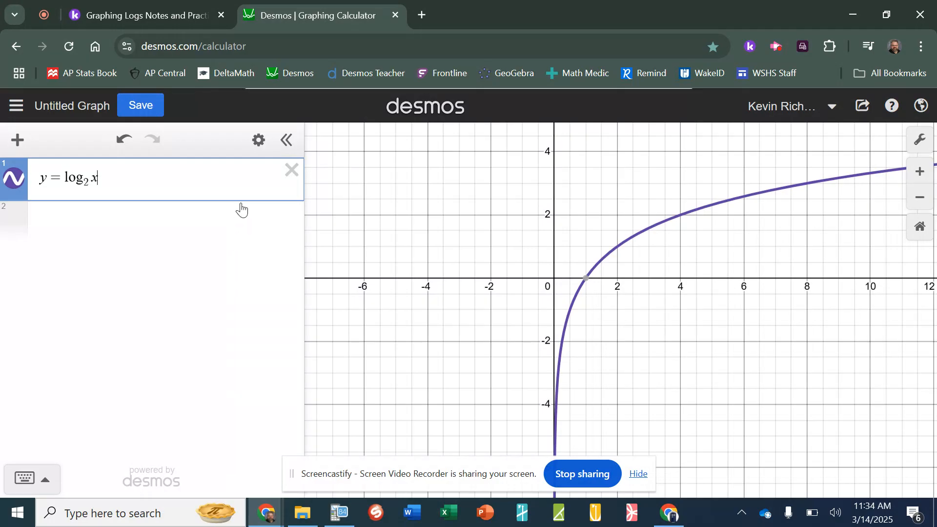
click(261, 147)
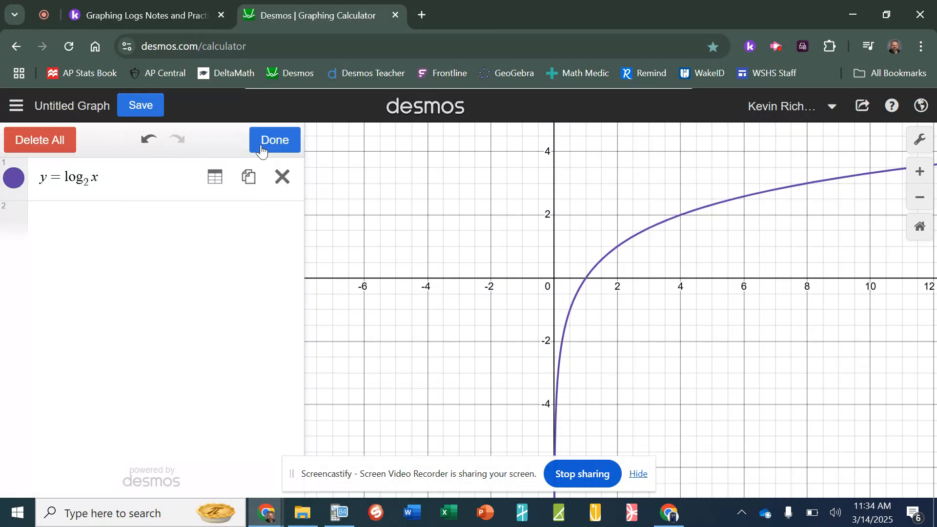
Create a table of values for y = log₂ x with x from −2 to 2
click(215, 184)
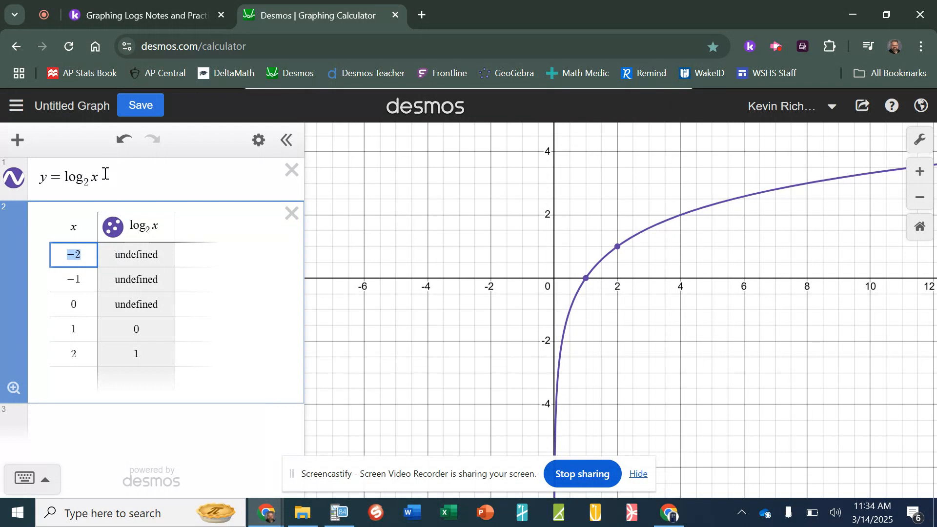
drag(88, 179, 97, 179)
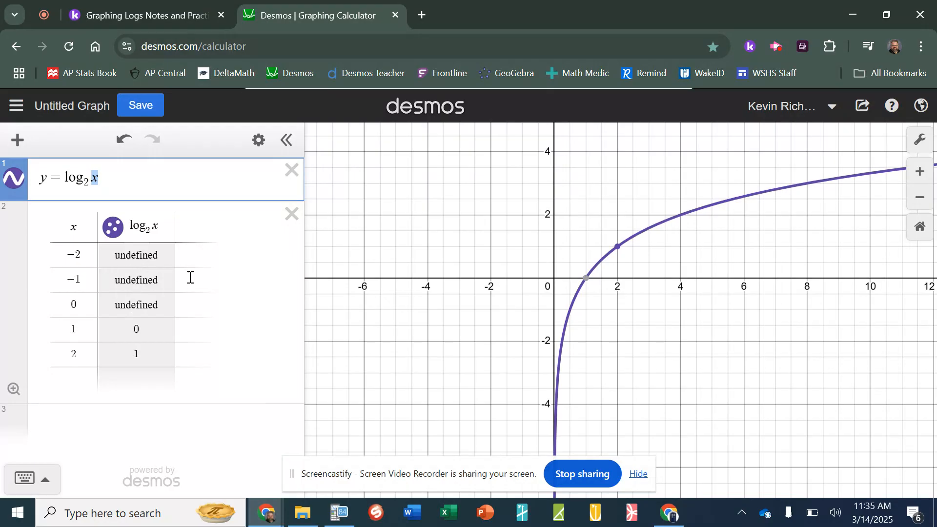
Add x values 3 and 4 below x = 2 in the log₂ x table
click(77, 373)
text(3)
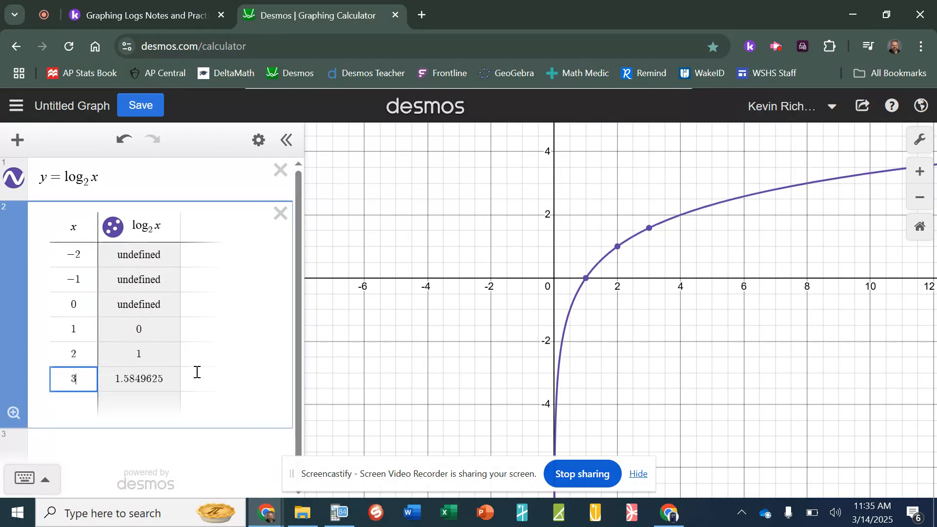
key(Return)
text(4)
key(Return)
key(Right)
key(Left)
Continue the log₂ x table with x values 5, 6, 7 and 8
text(5)
key(Return)
text(6)
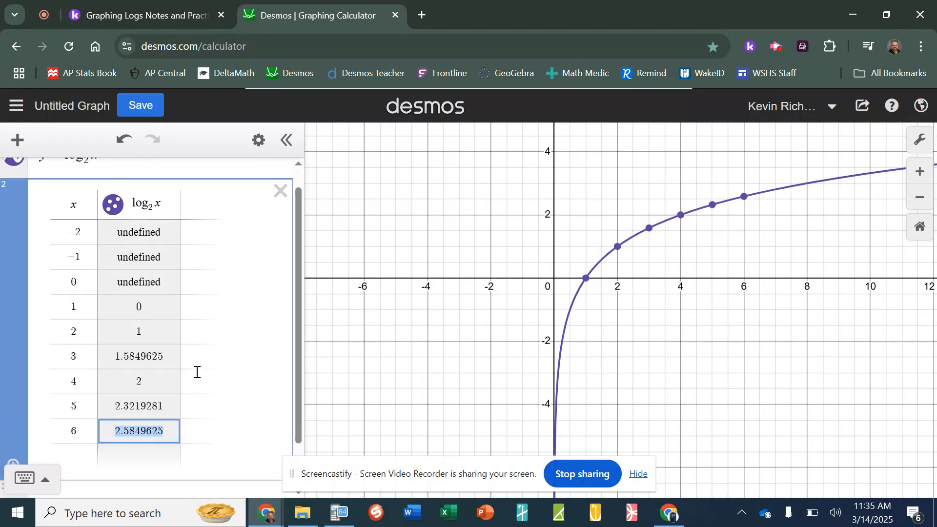
key(Return)
text(7)
key(Return)
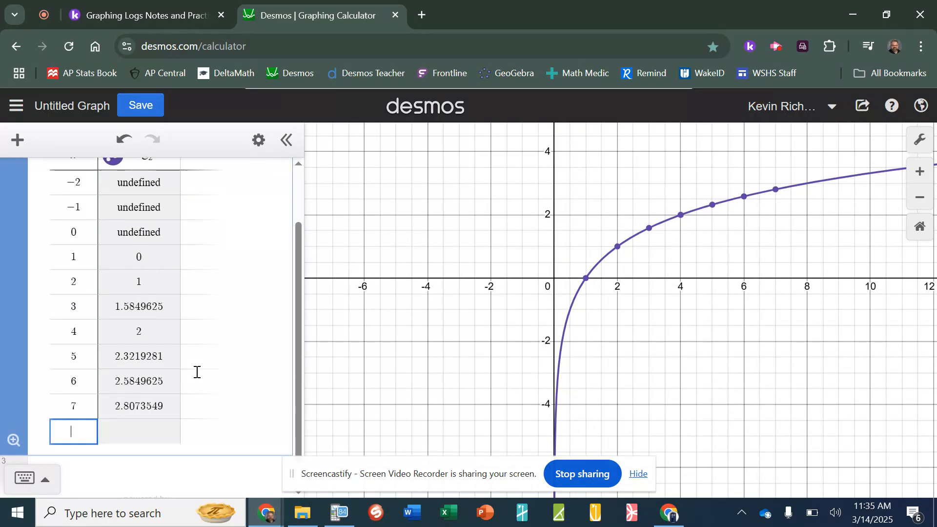
text(8)
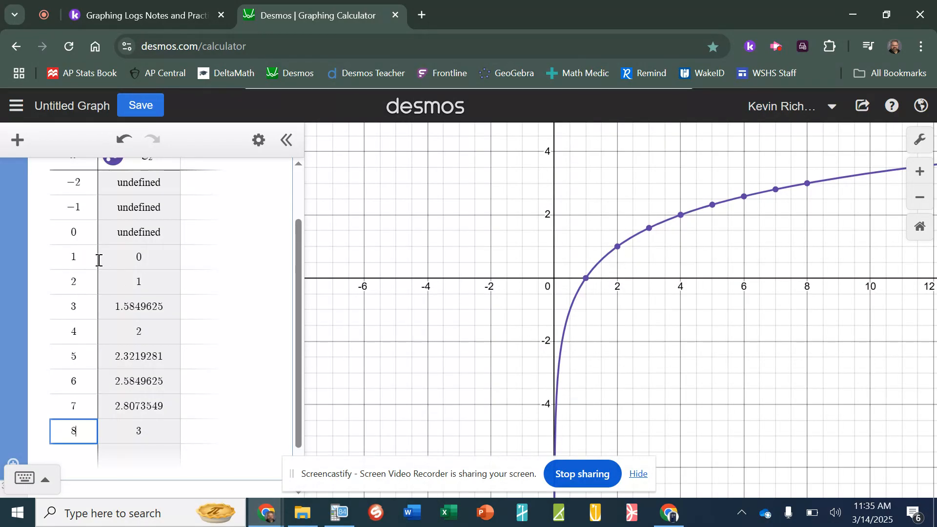
click(167, 236)
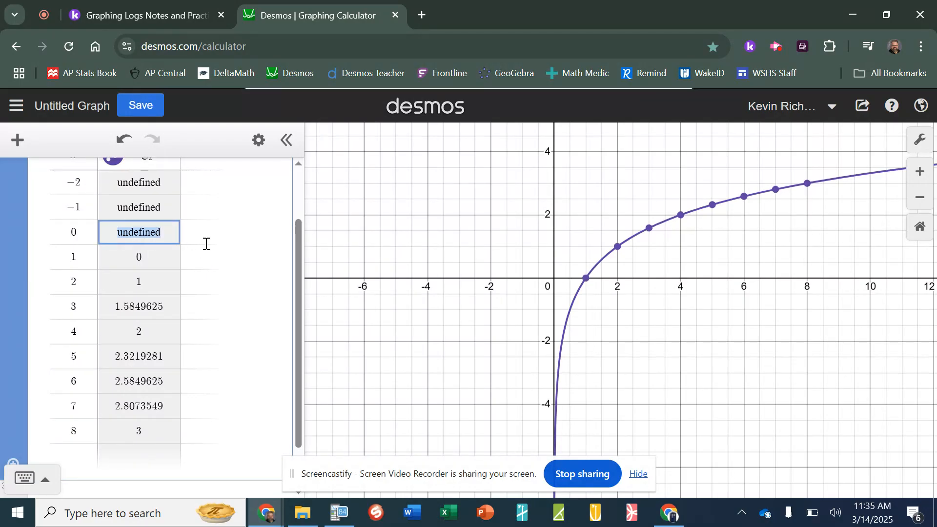
Insert a new row in the log₂ x table with x = 1/2
key(Tab)
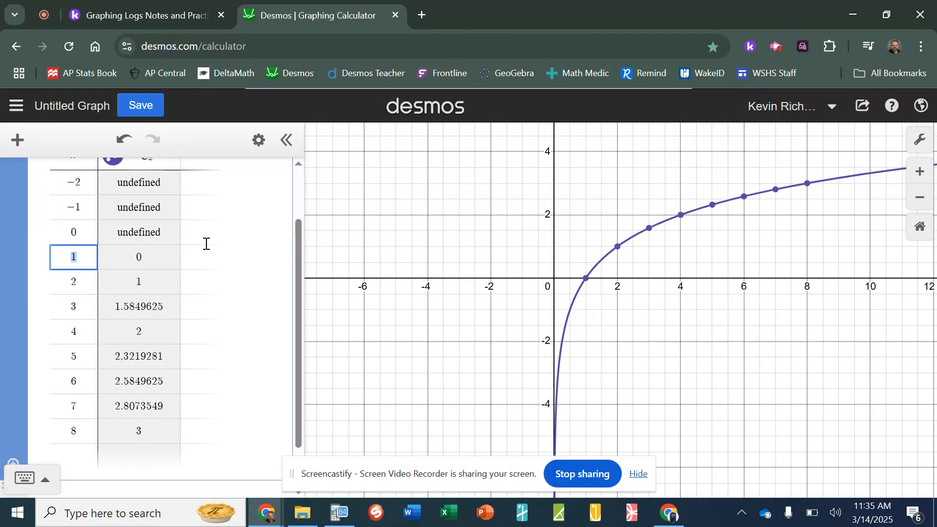
key(Return)
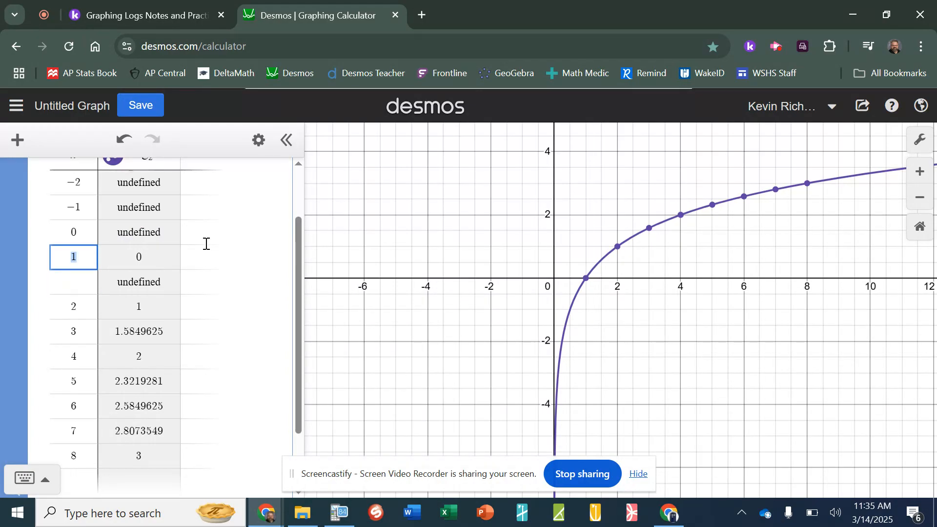
key(Up)
key(Down)
text(1)
key(Up)
text(/2)
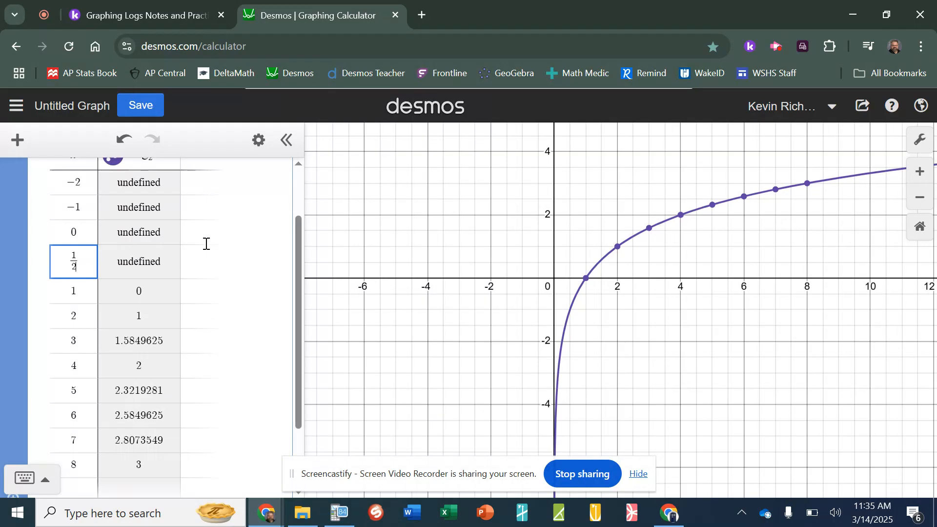
key(Left)
key(Left)
click(207, 244)
key(Left)
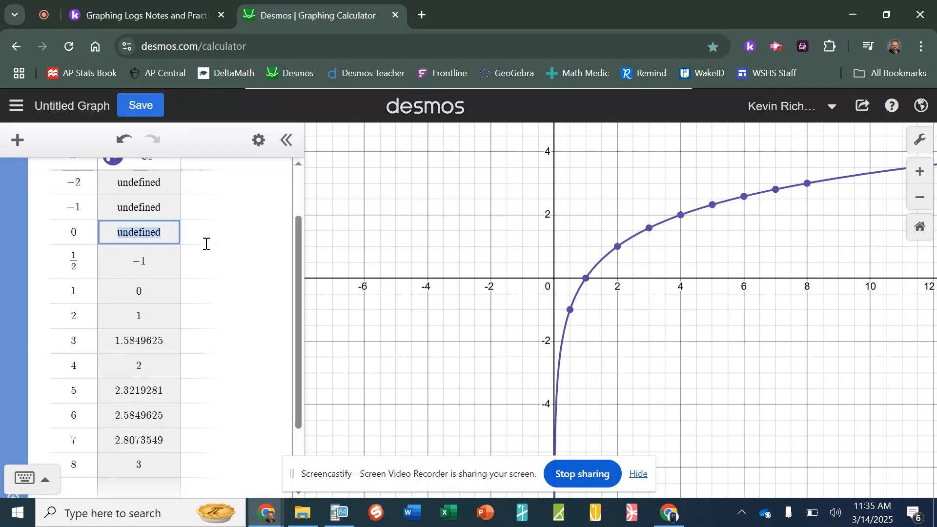
Add another 1/2 row and change the earlier entry to 1/4, giving log₂ x = −2
key(Down)
key(Left)
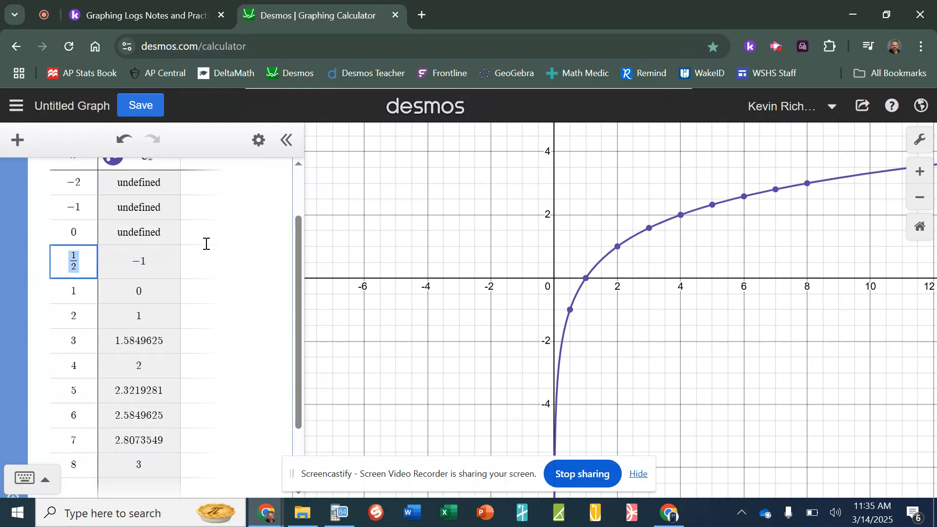
key(Return)
text(1/2)
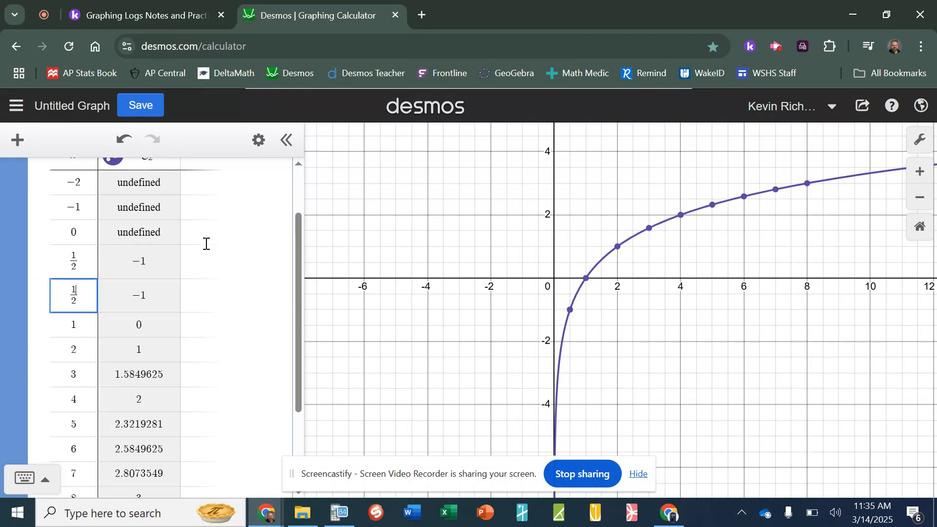
key(Up)
text(1/4)
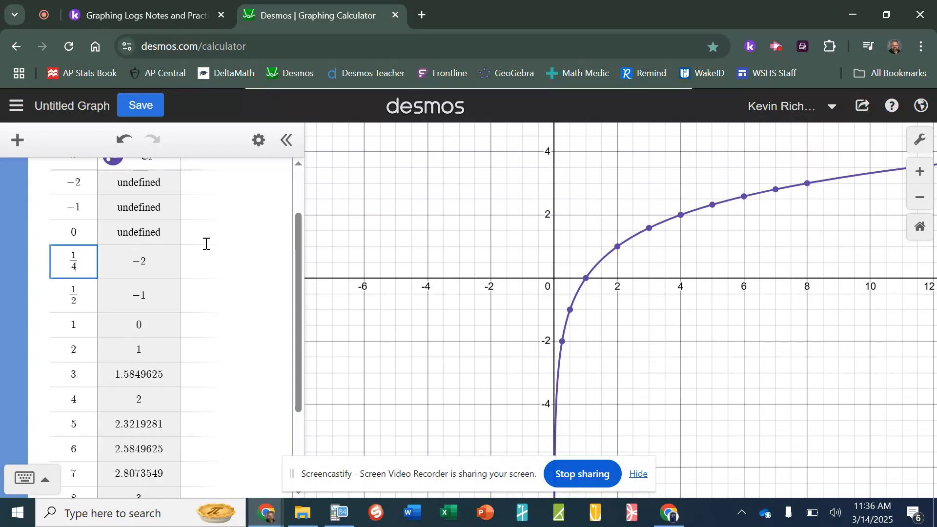
Snip the Desmos graph from −4 to 4 on both axes, including the plotted points
click(373, 226)
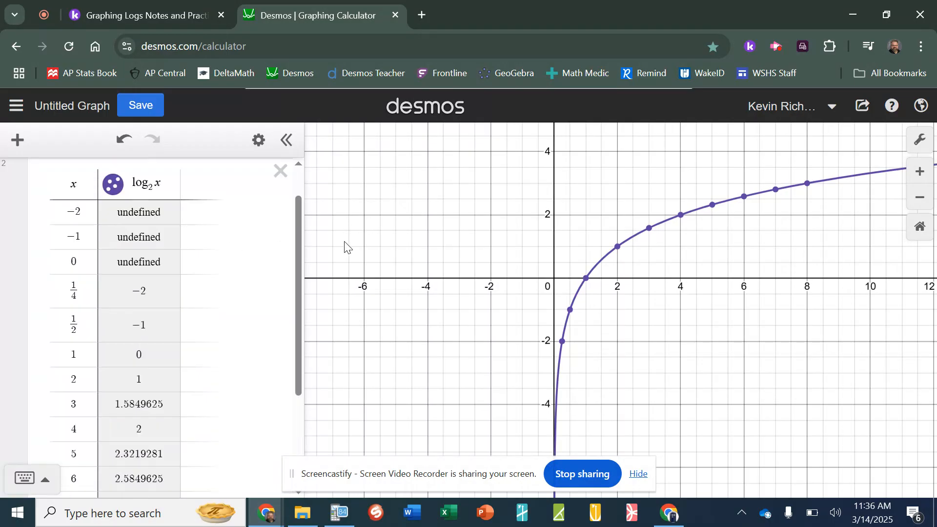
scroll(166, 298, down, 3)
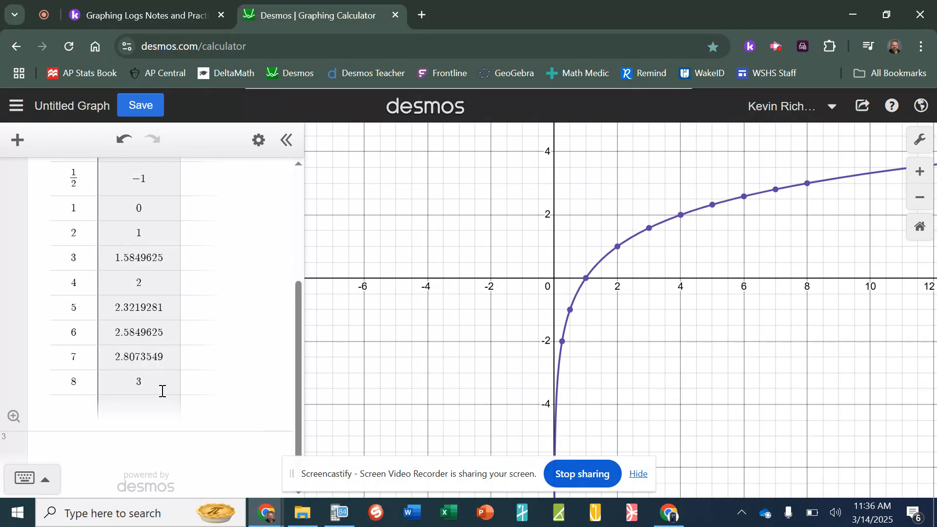
scroll(189, 266, up, 2)
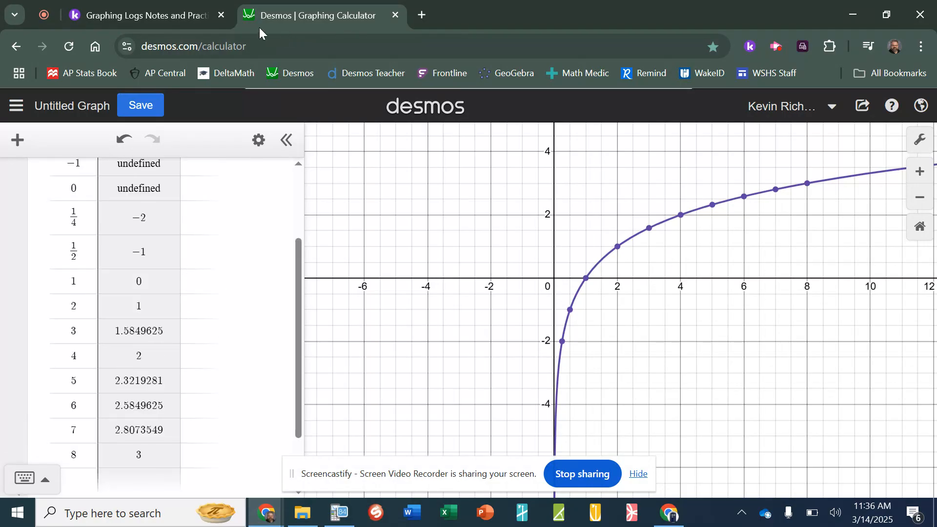
click(159, 22)
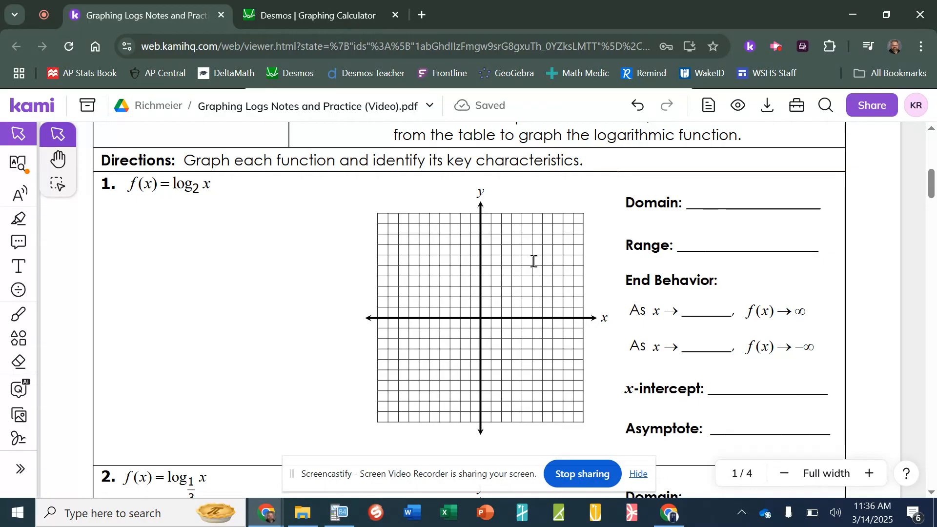
click(361, 16)
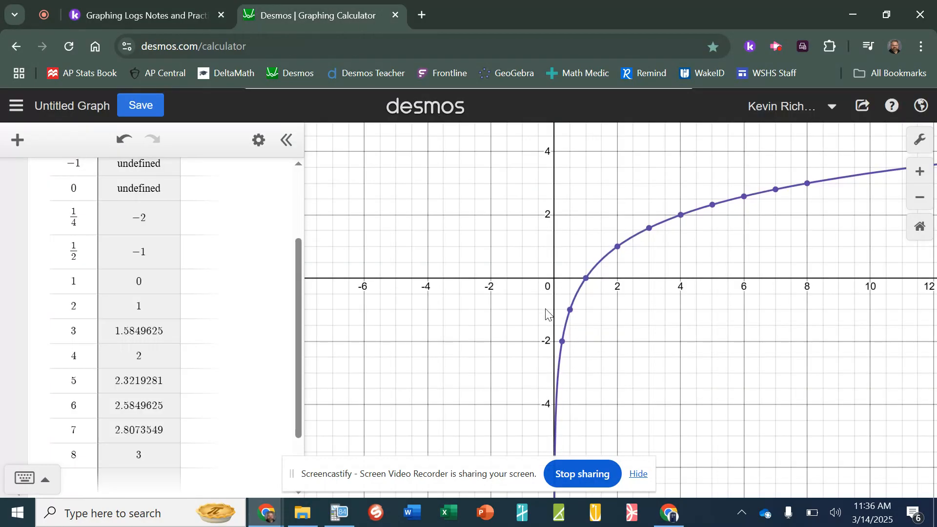
key(super+shift+s)
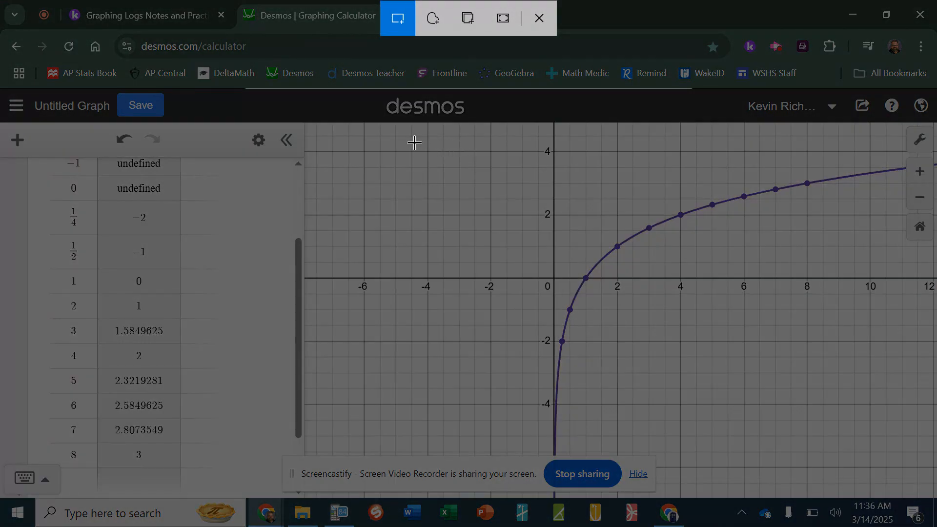
mouse_move(411, 136)
mouse_down()
mouse_move(555, 392)
mouse_move(736, 458)
mouse_move(774, 425)
mouse_move(701, 422)
mouse_up()
Paste the log₂ x graph snip into Kami, sized to cover problem 1's grid
click(169, 20)
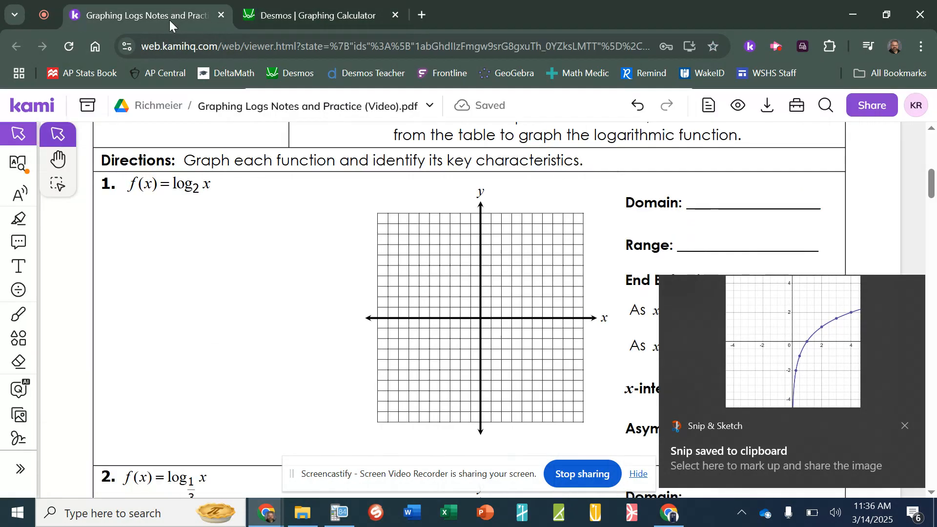
key(ctrl+v)
drag(530, 299, 440, 225)
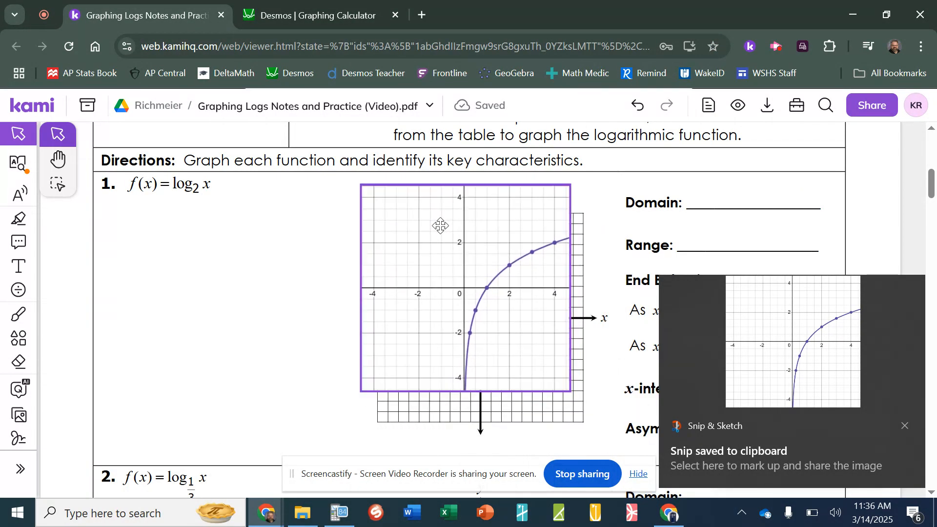
drag(569, 389, 605, 448)
drag(543, 345, 542, 352)
click(661, 351)
click(585, 270)
click(206, 252)
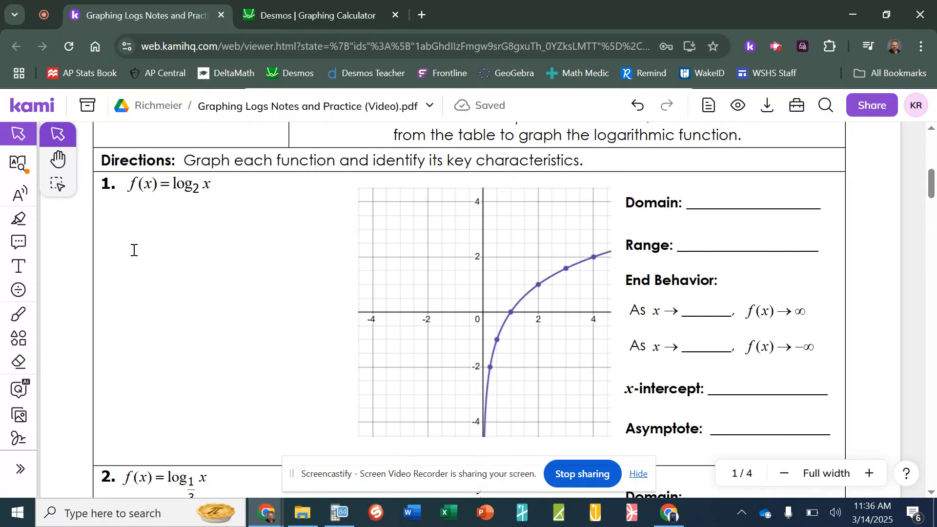
Add a text box left of the graph reading 'If the base is greater than 1, the graph'
click(19, 266)
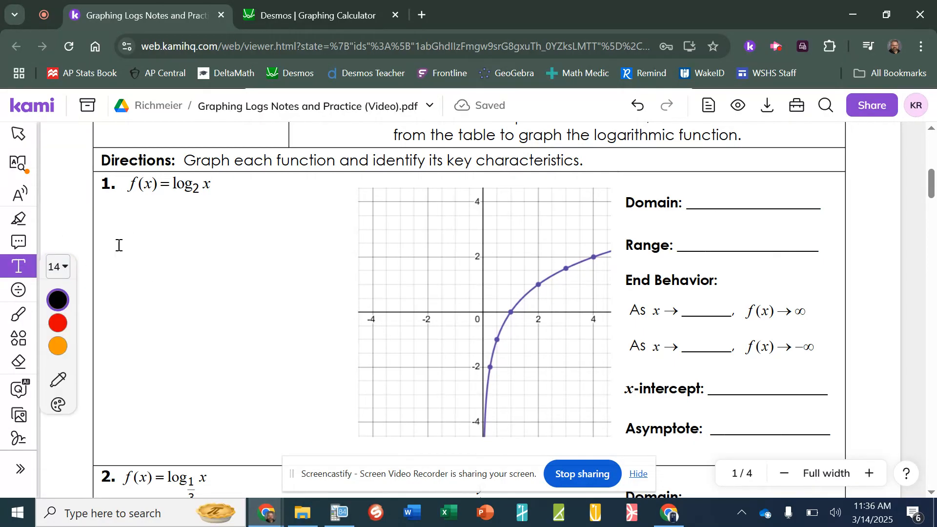
click(118, 245)
text(If the base is )
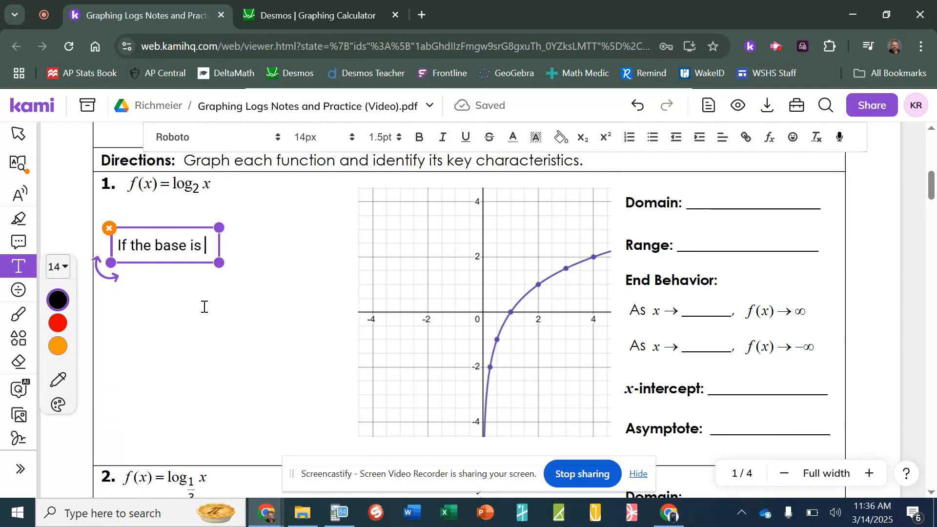
text(greater than 1,)
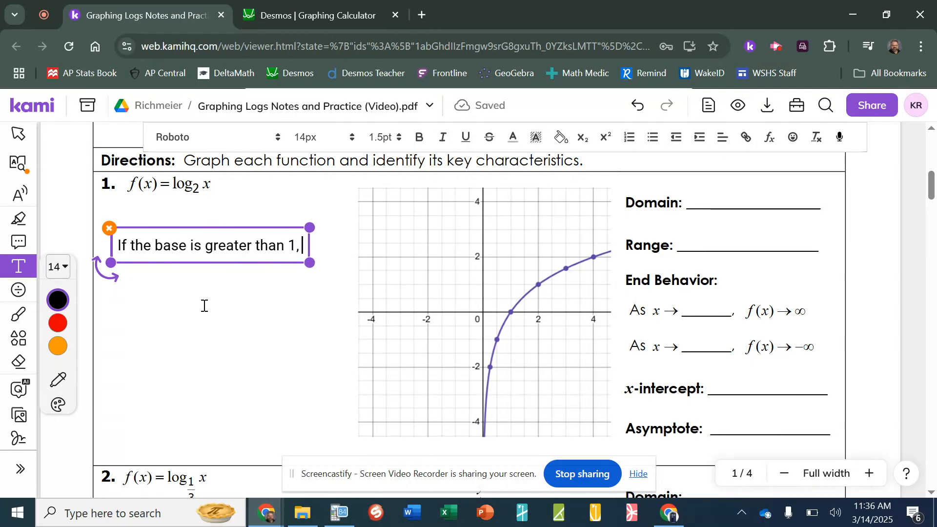
text( the graph)
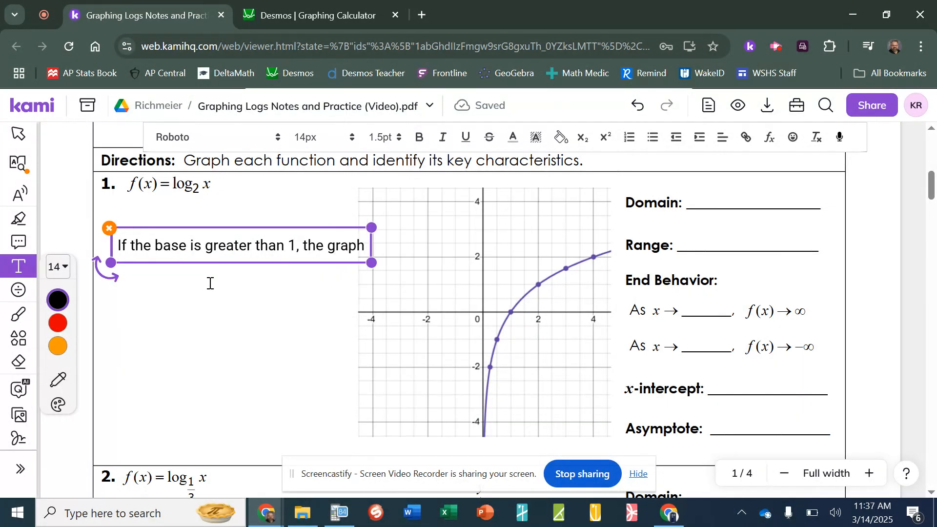
key(Return)
key(BackSpace)
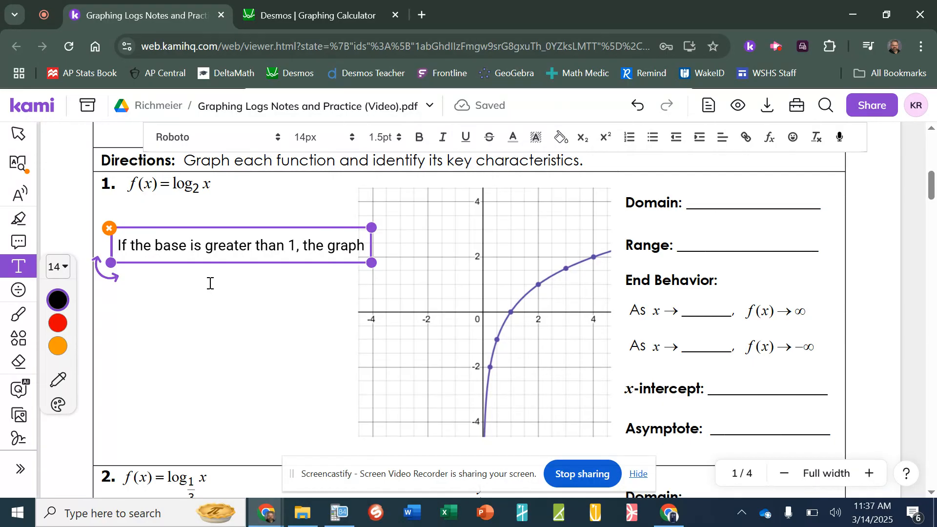
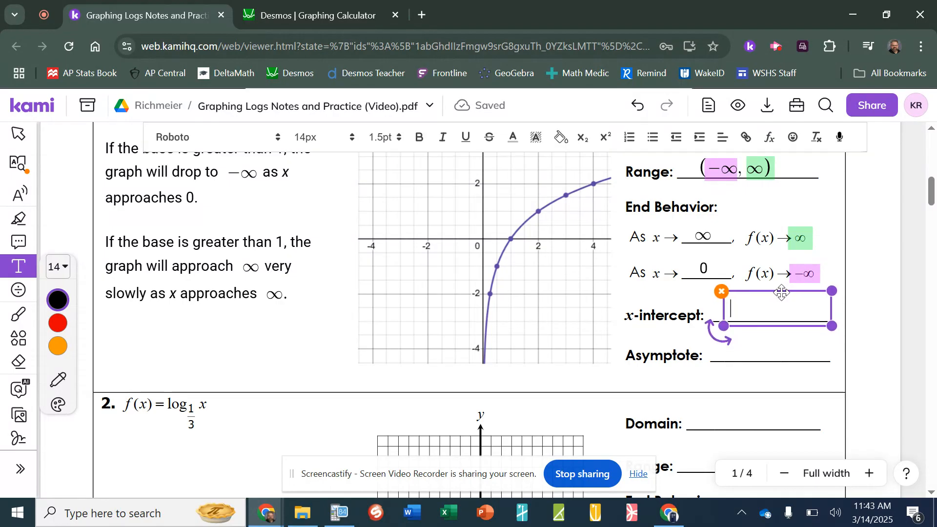
Type (1, 0) into problem 1's x-intercept blank and align it on the line
text(()
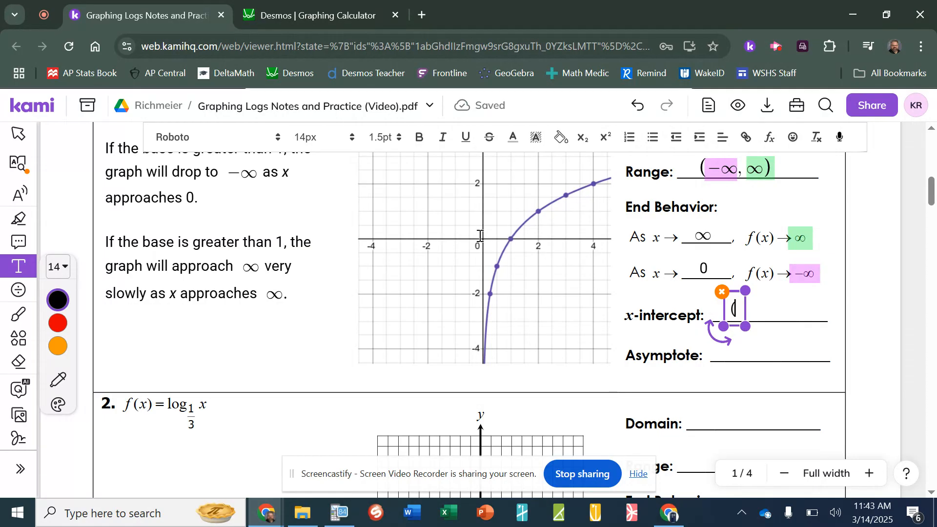
text(1m)
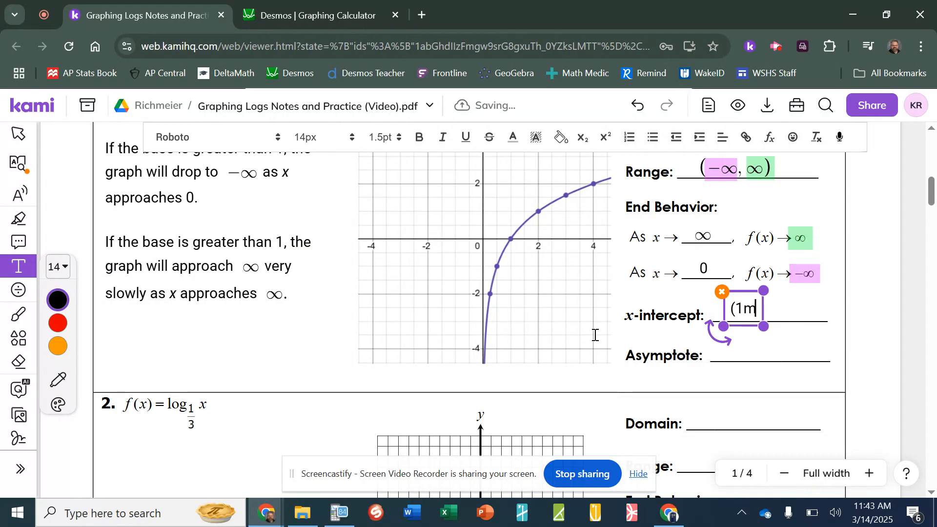
key(BackSpace)
text(, 0))
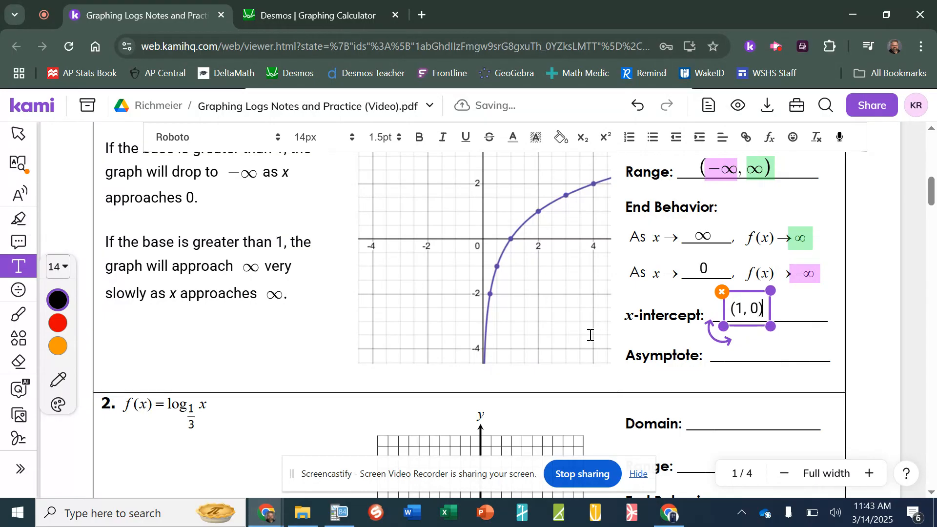
drag(741, 290, 743, 290)
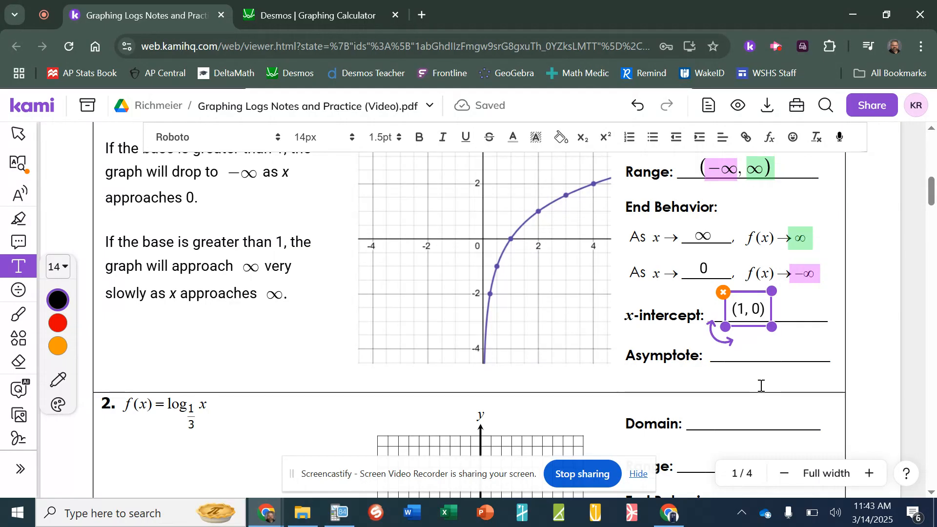
Place a new empty text box on problem 1's Asymptote blank line
click(755, 348)
click(728, 352)
drag(760, 337, 765, 331)
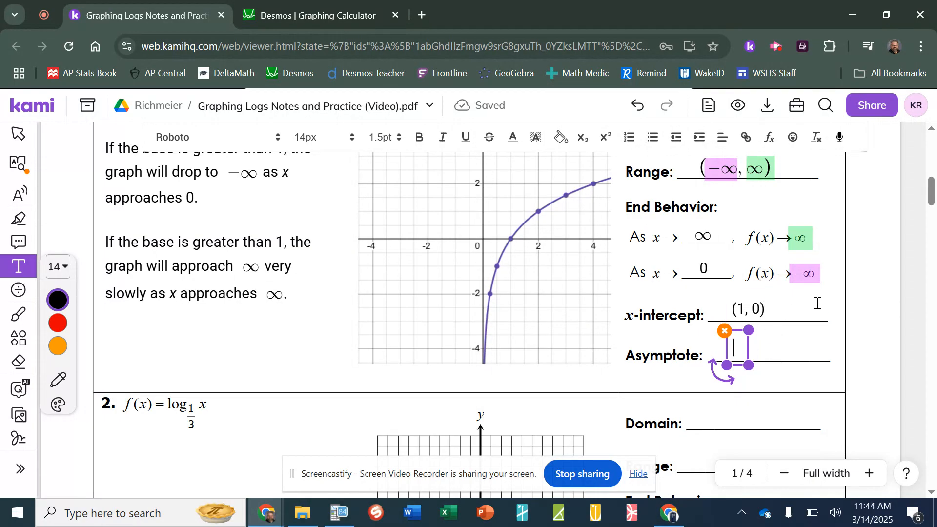
Enter an italic 'x = 0' as the asymptote, then scroll down to problem 2's grid
key(ctrl+i)
text(x =)
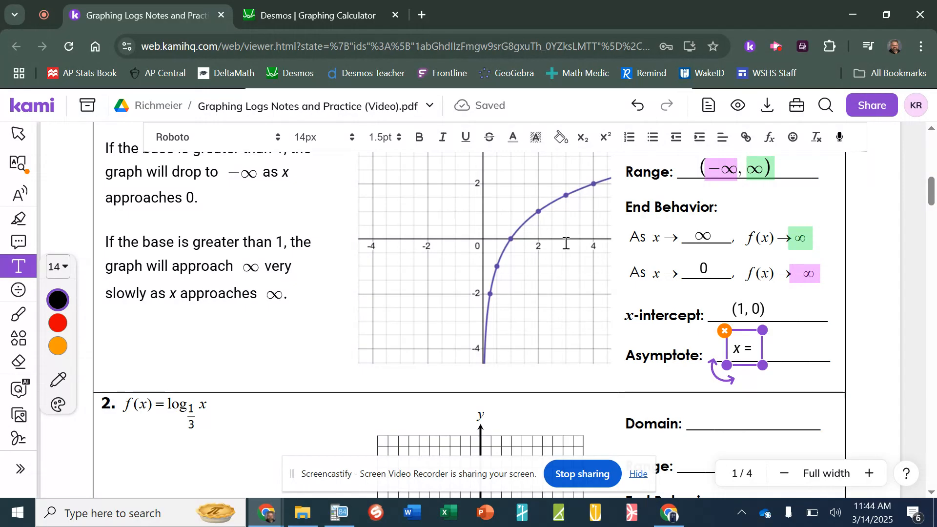
scroll(566, 243, up, 3)
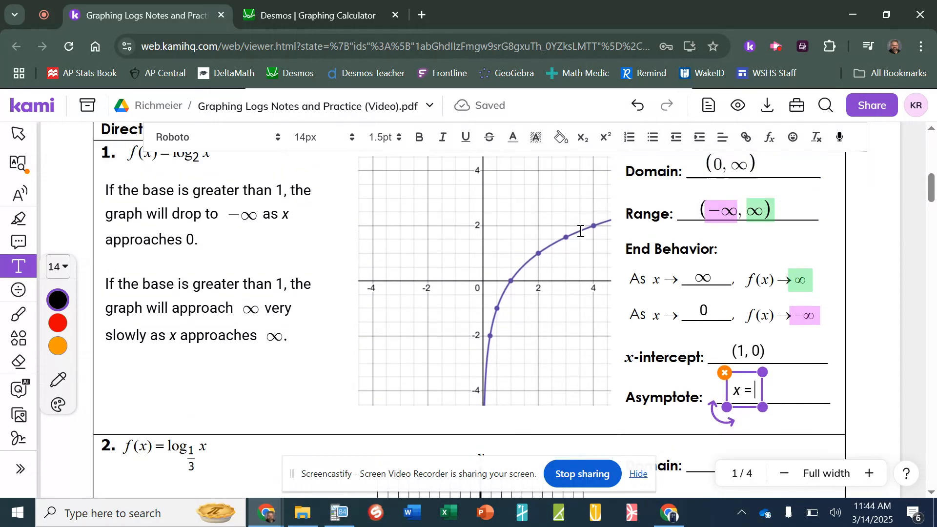
click(718, 196)
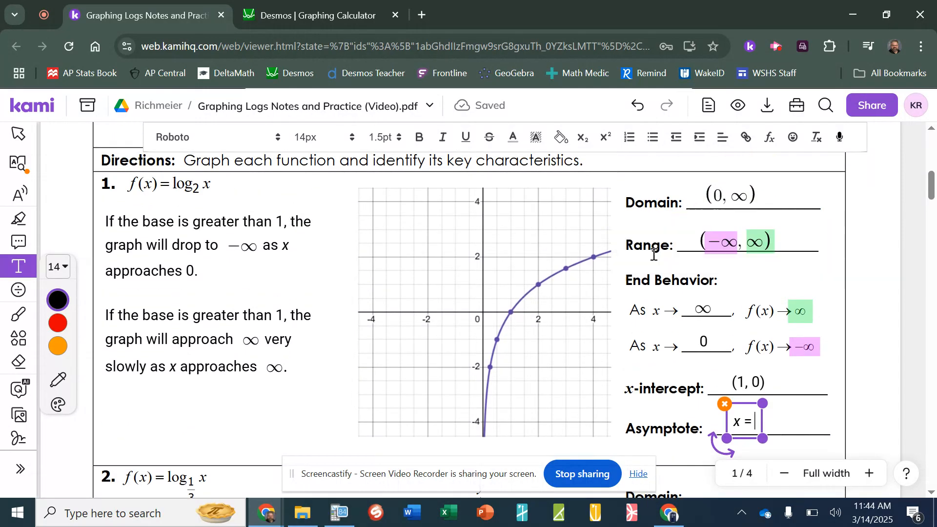
scroll(645, 264, down, 3)
text(0)
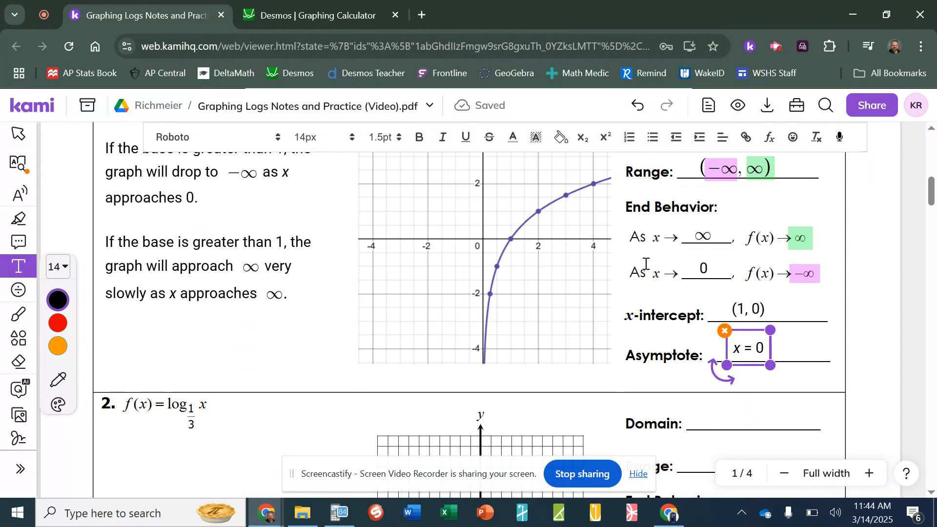
click(456, 295)
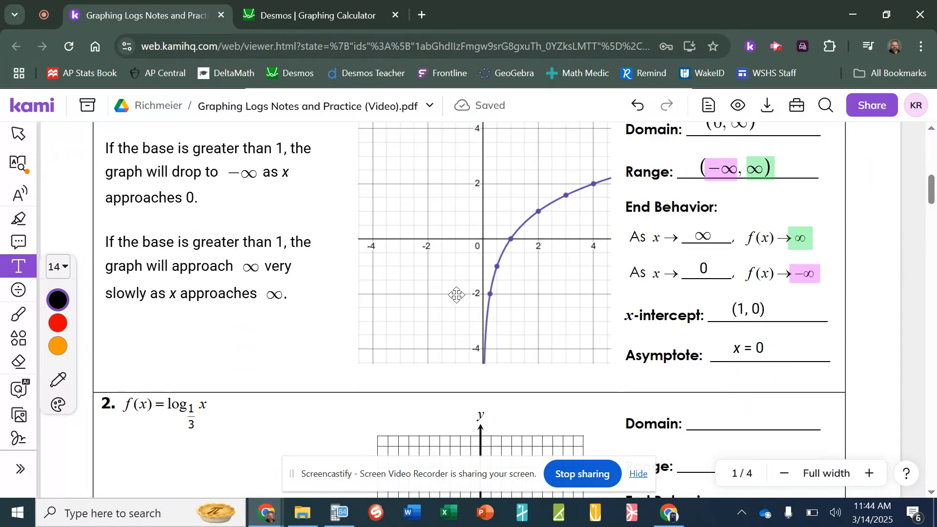
scroll(456, 294, up, 3)
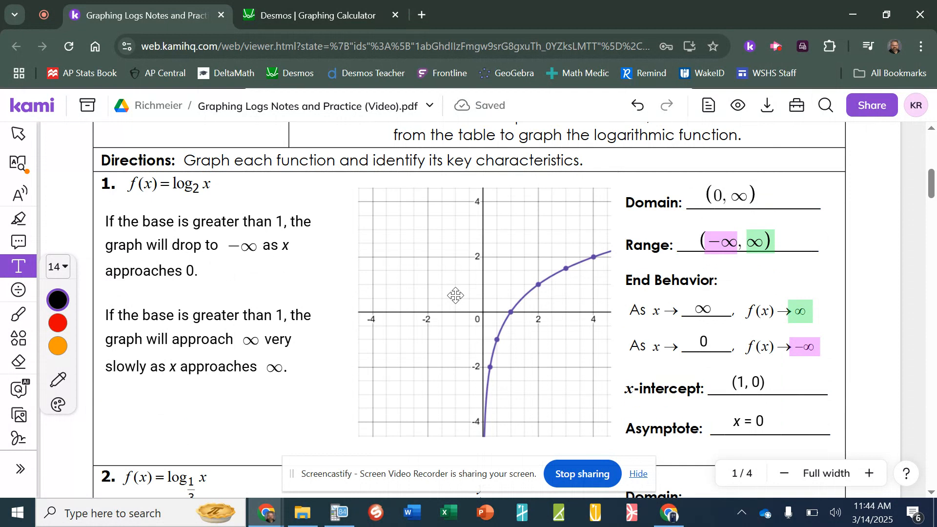
scroll(456, 296, down, 6)
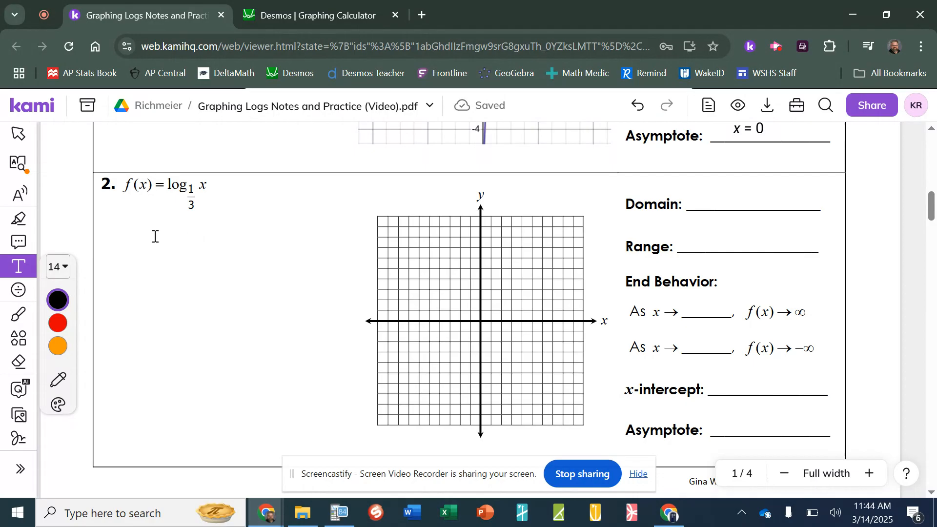
In Desmos, replace the log₂ x table and expression with y = log_1/3 x
click(318, 14)
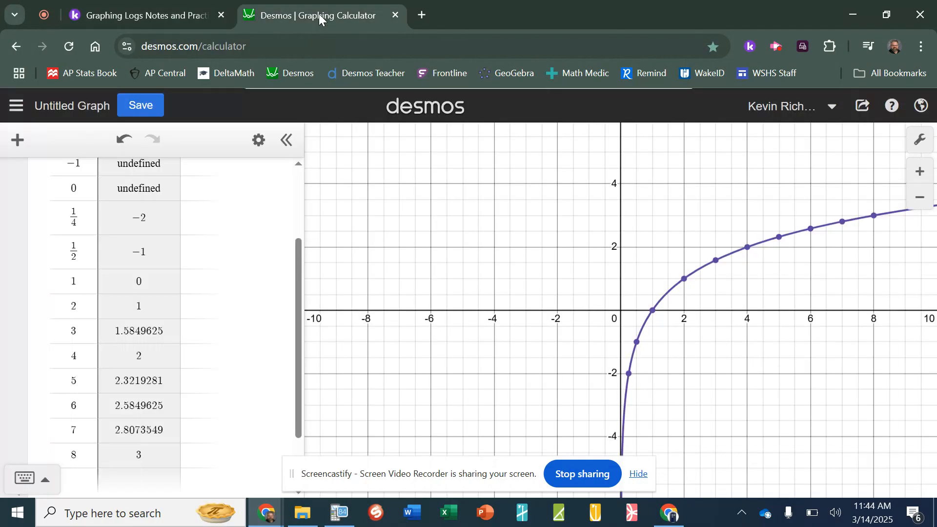
scroll(252, 168, up, 5)
click(281, 212)
click(287, 176)
text(y = lo)
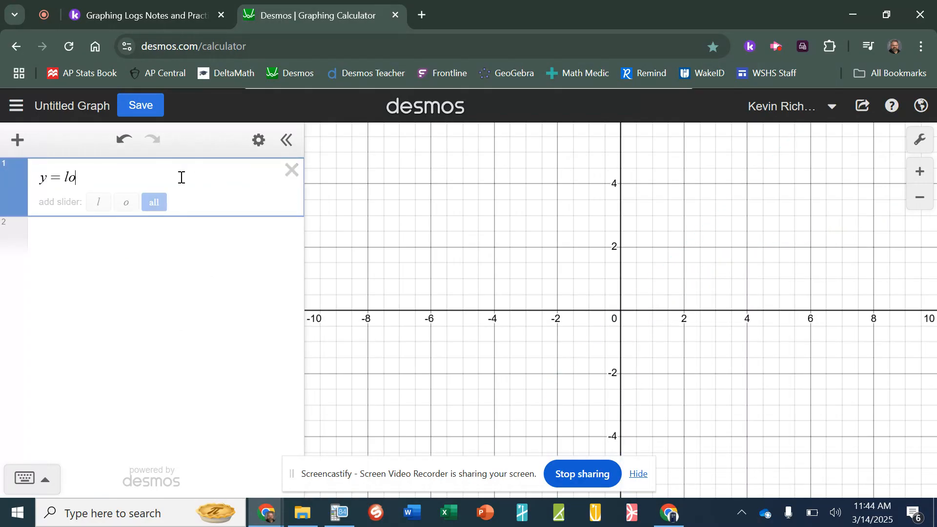
text(g)
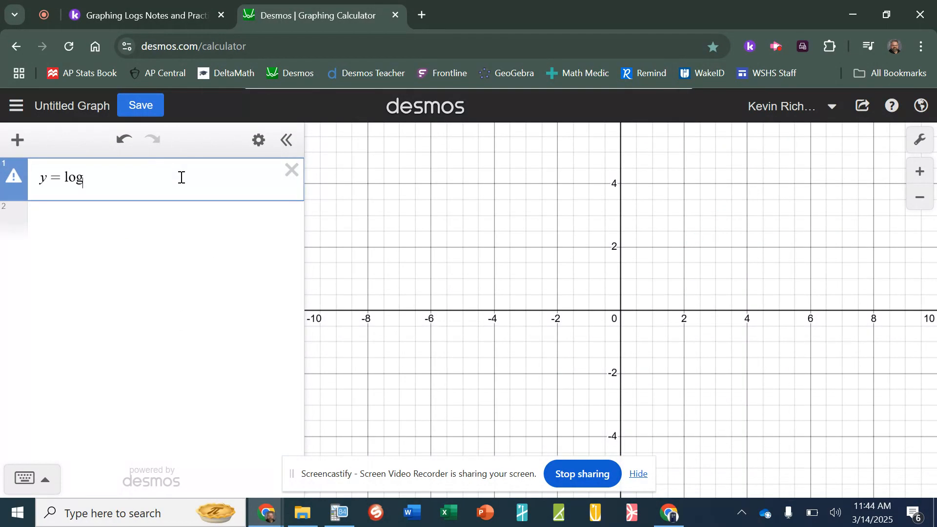
text(_1/3 )
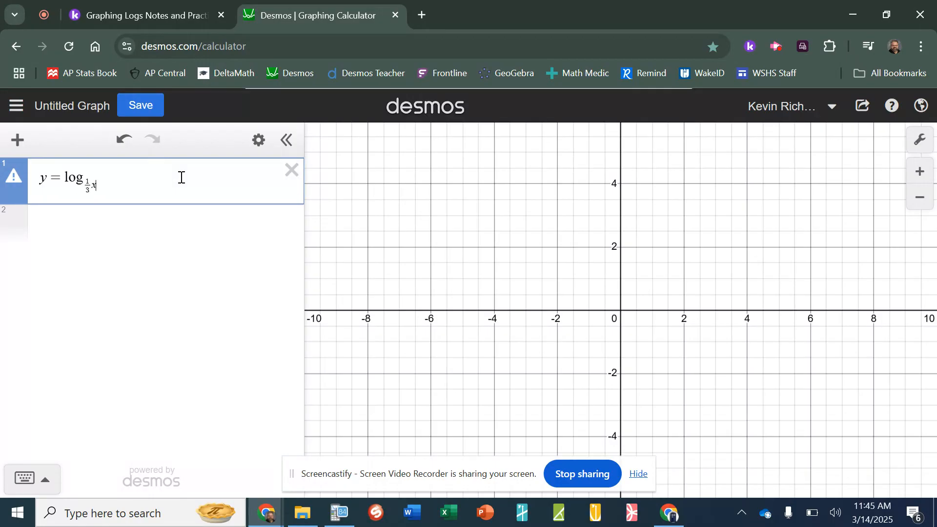
text(x)
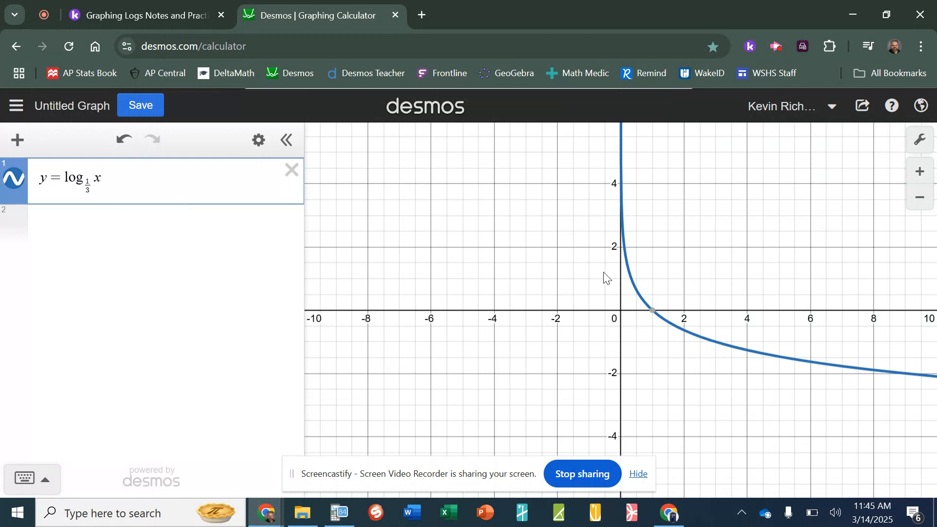
Pan the Desmos view to frame the decreasing log base 1/3 curve
scroll(604, 355, up, 5)
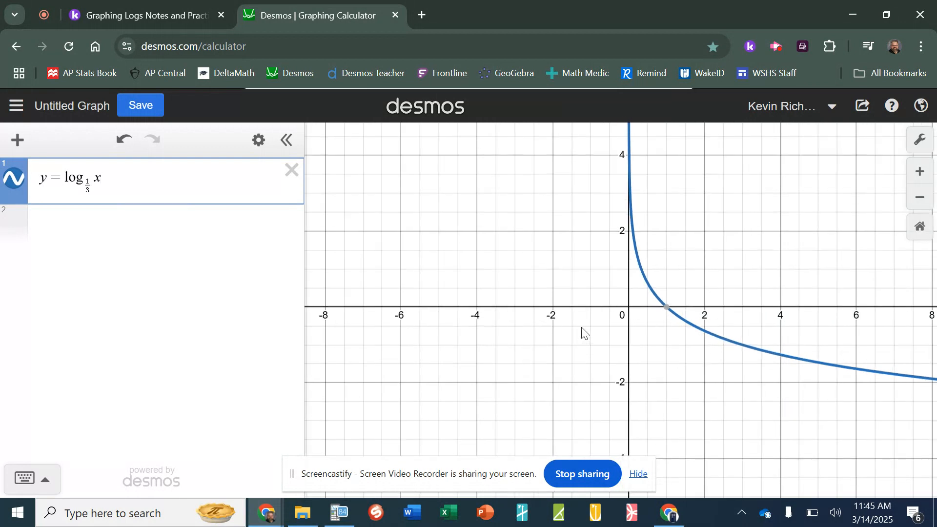
scroll(502, 319, down, 2)
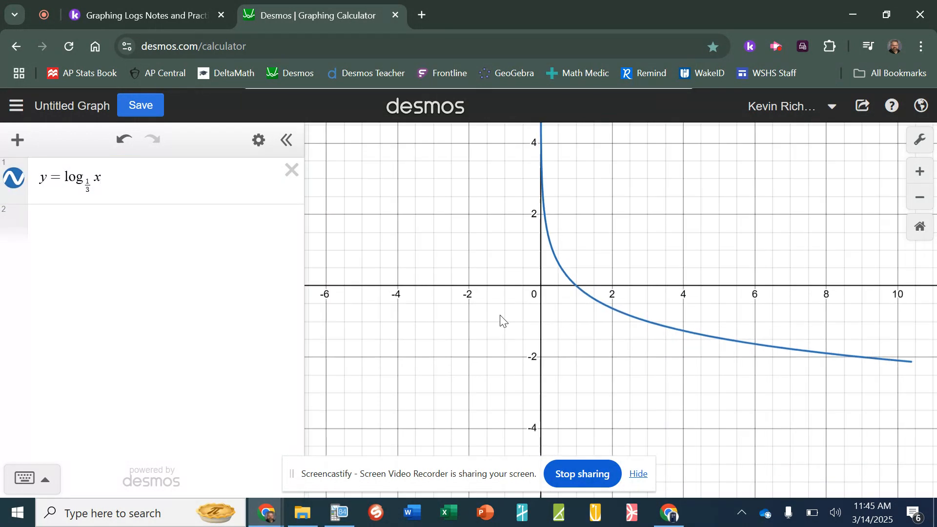
scroll(571, 215, up, 1)
drag(574, 228, 600, 222)
click(150, 14)
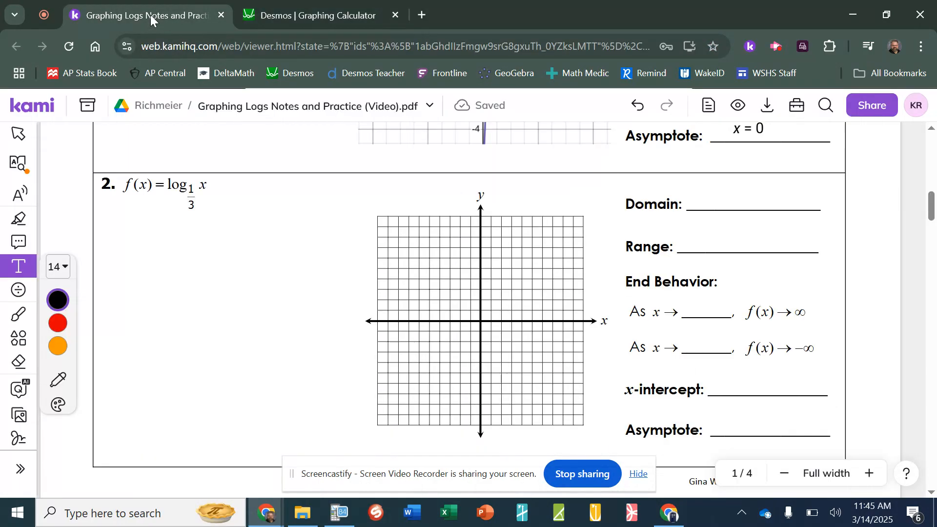
Start a note under problem 2: 'If the base is between 0 and 1, the graph will shoot up to'
scroll(229, 198, up, 5)
click(259, 154)
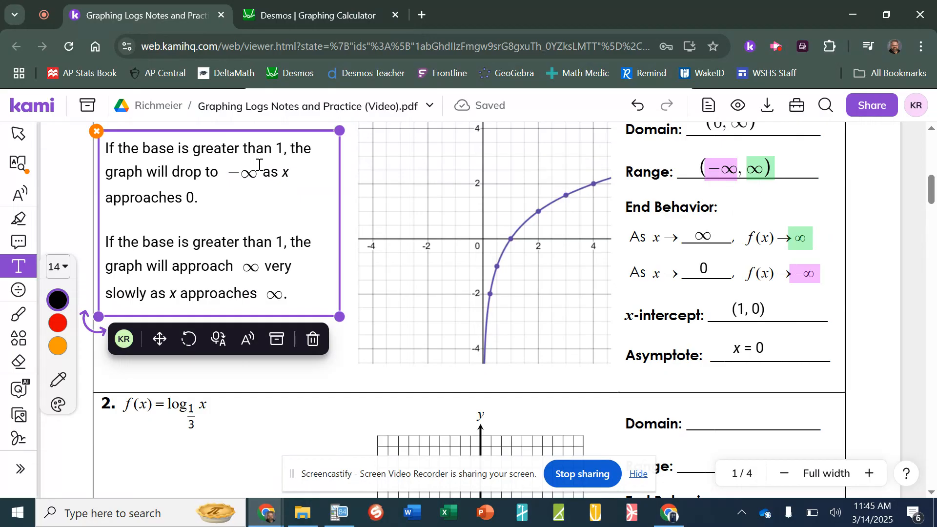
click(259, 153)
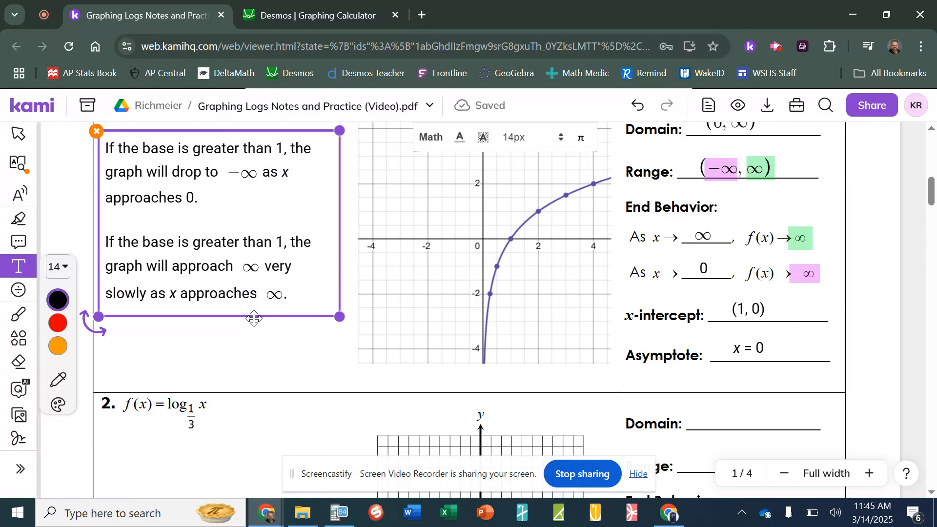
scroll(254, 318, down, 3)
click(105, 296)
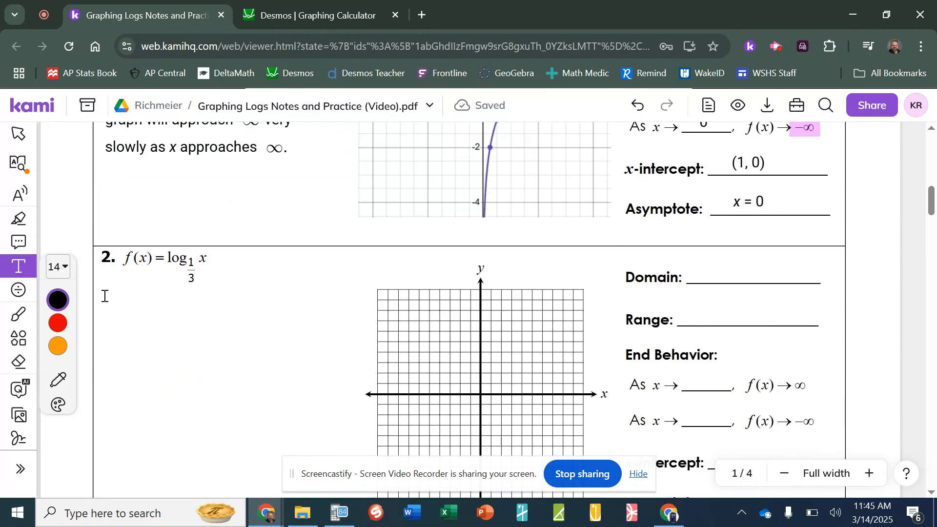
click(104, 296)
text(If)
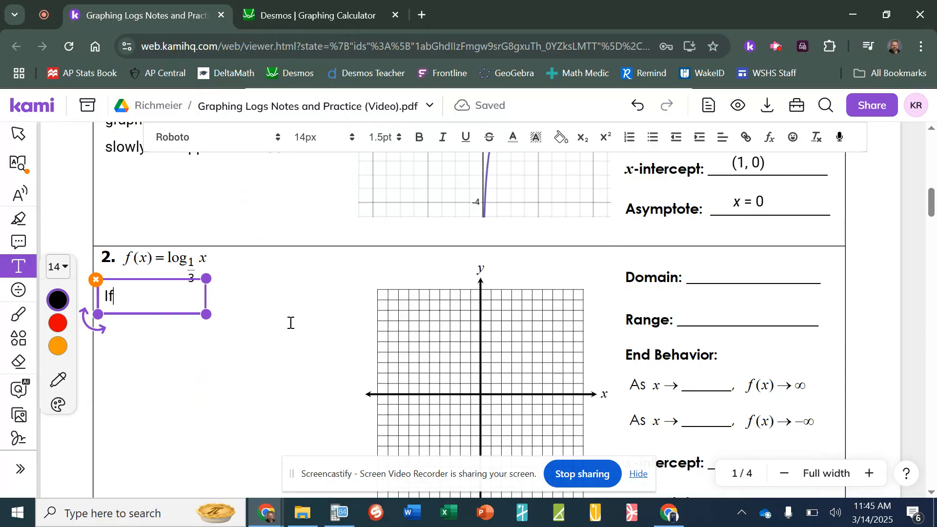
text( the base is)
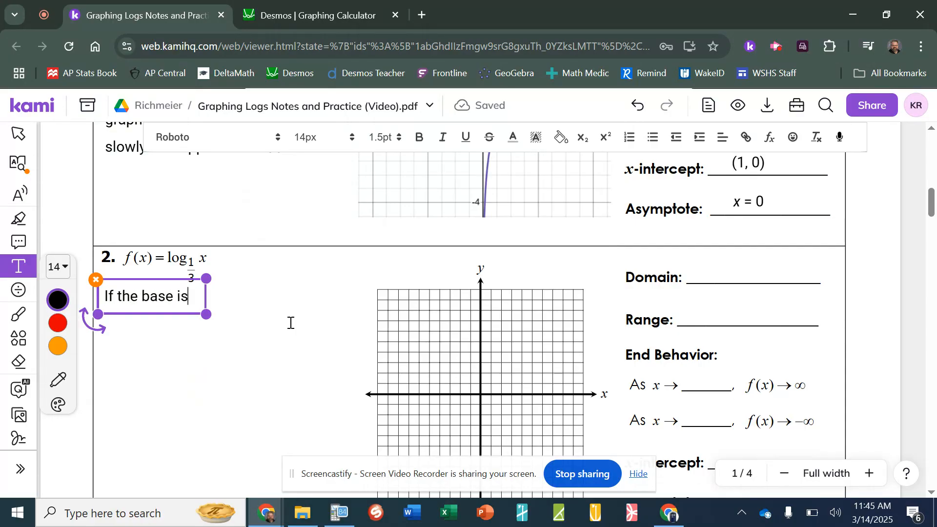
text( betww)
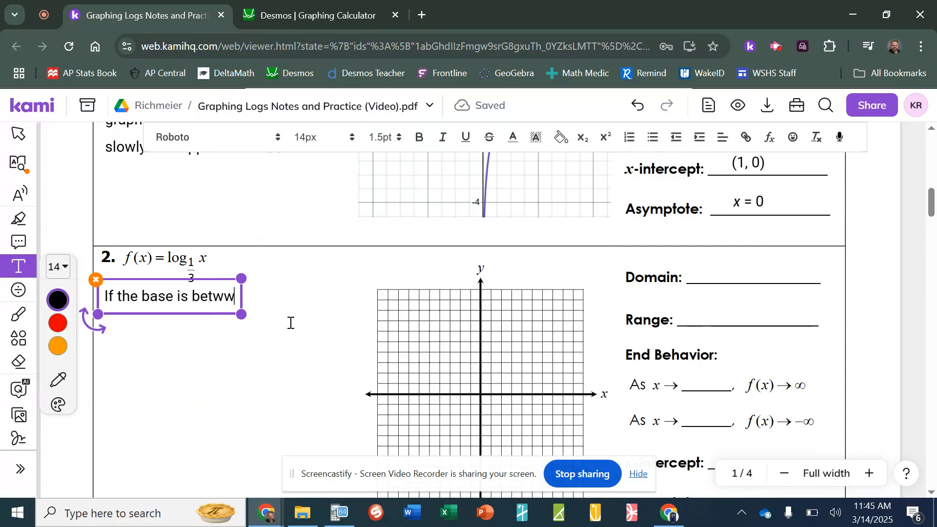
key(BackSpace)
text(een 0 and 1)
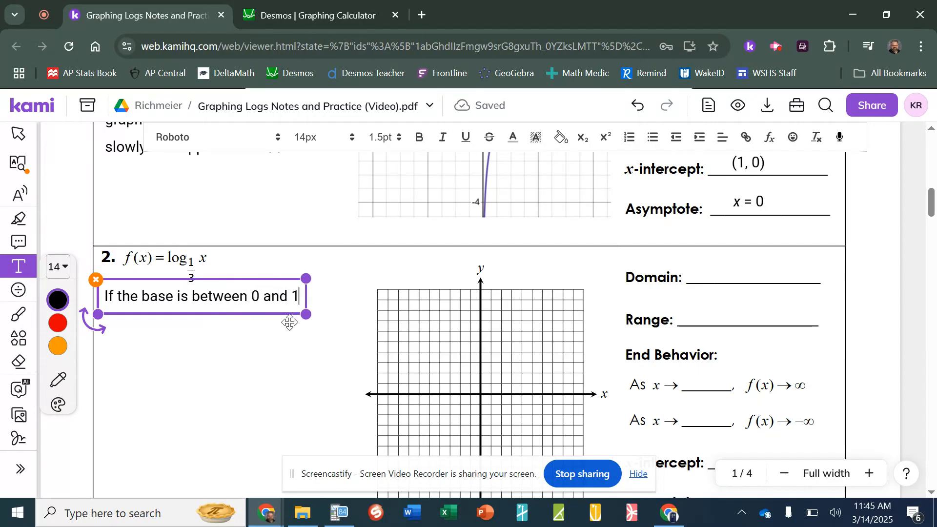
text(, the graph)
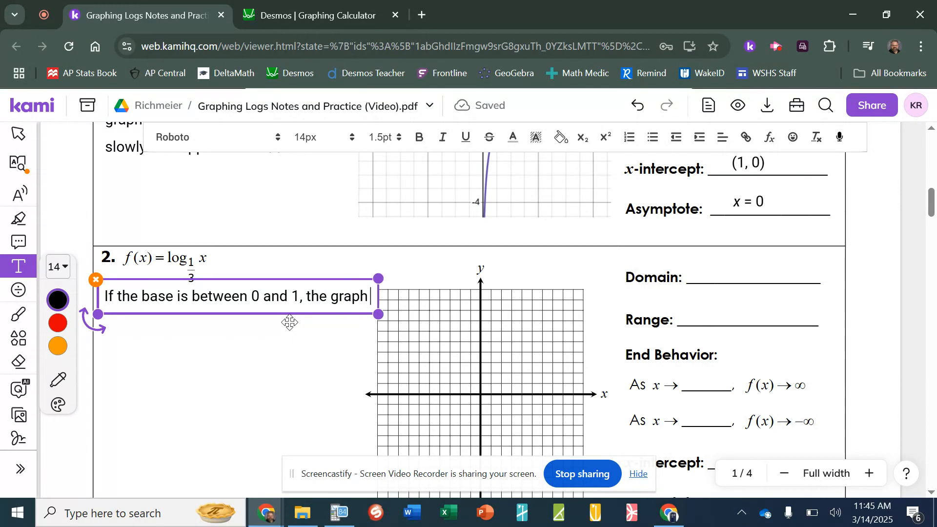
text( will)
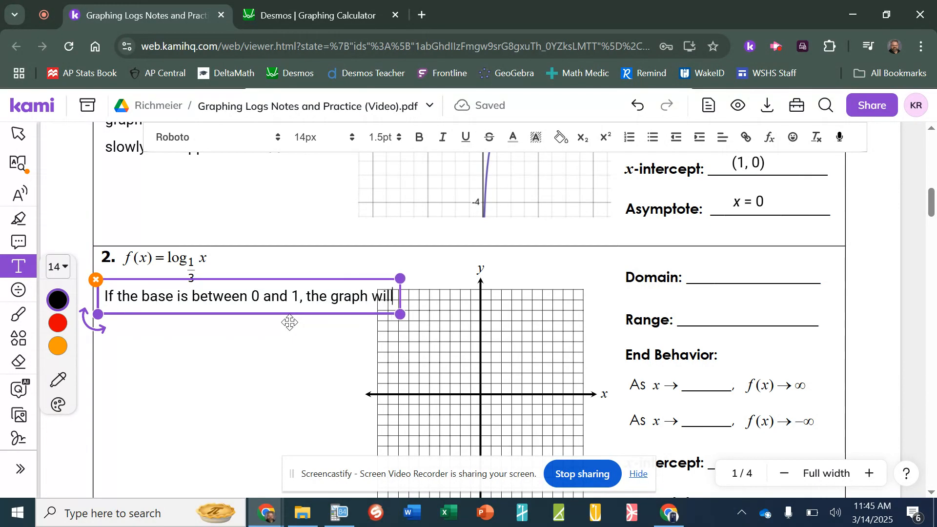
text( shoot up)
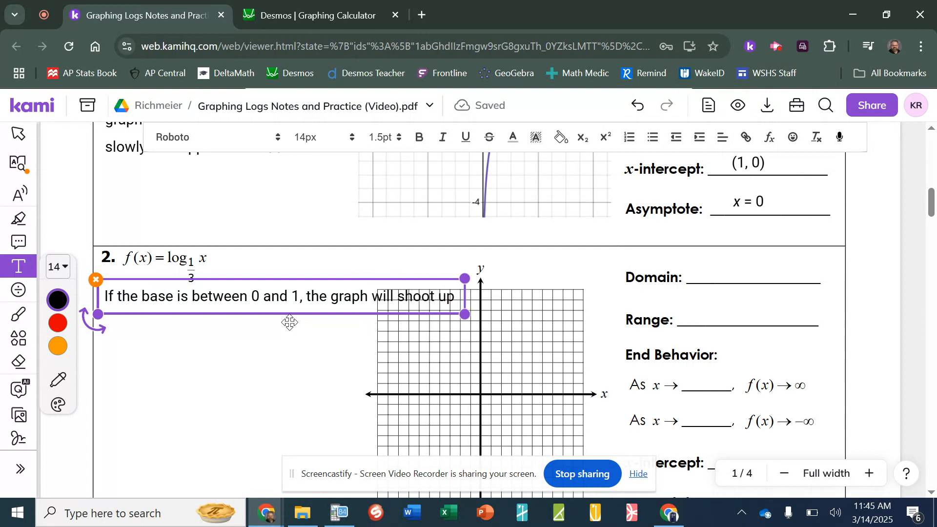
text( to)
drag(481, 314, 358, 355)
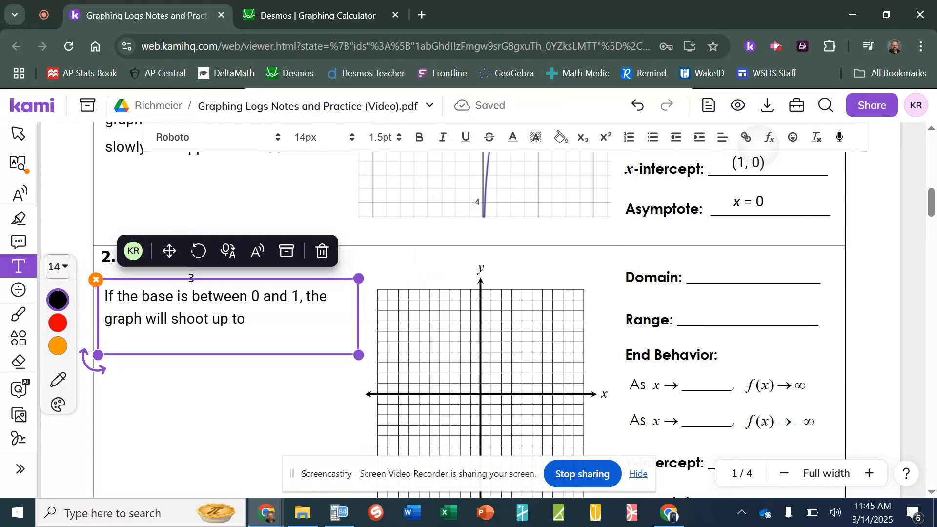
Finish the note with a math ∞ and 'as x approaches 0.', then begin a new line
click(769, 137)
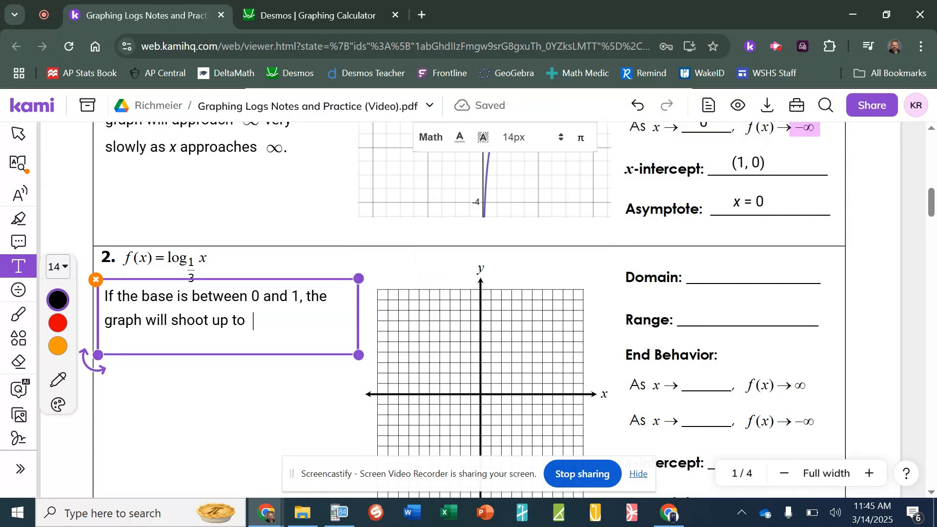
text(\infinity )
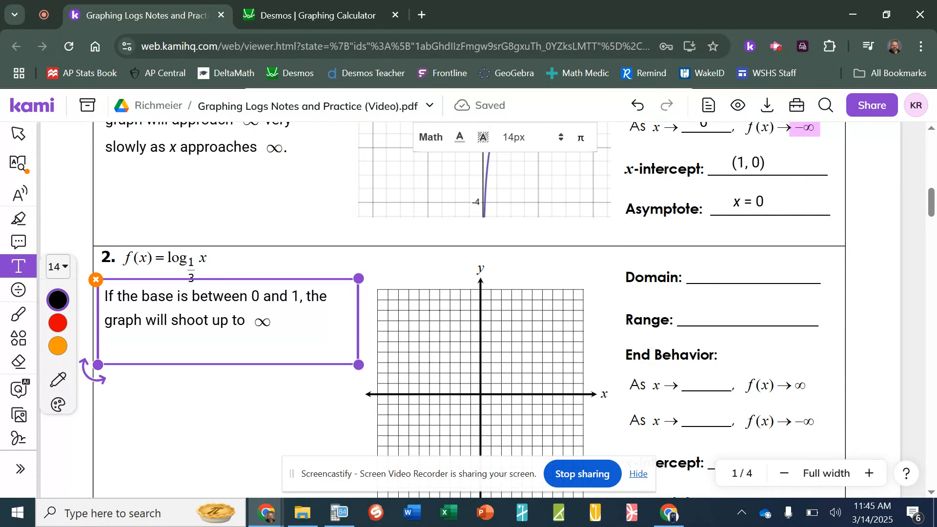
text(as)
key(BackSpace)
key(BackSpace)
key(Right)
text(as )
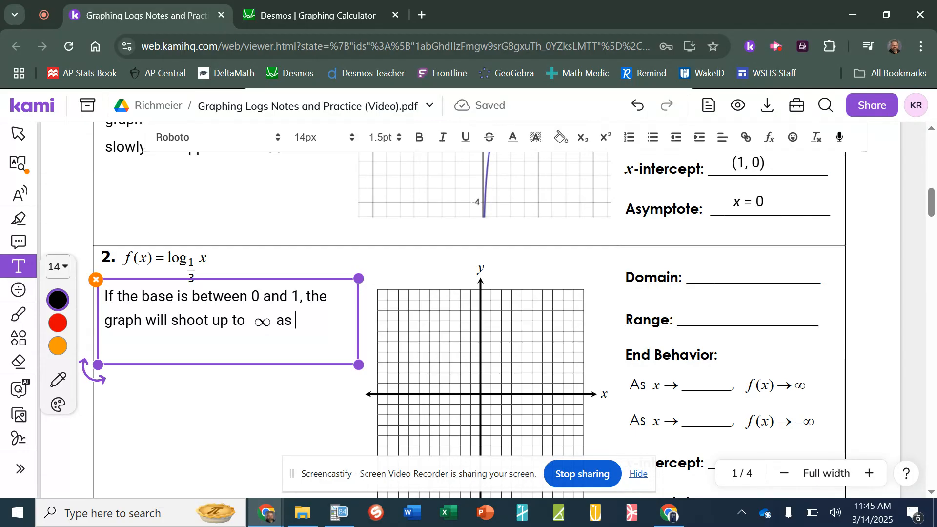
text(x)
key(ctrl+i)
text(approaches )
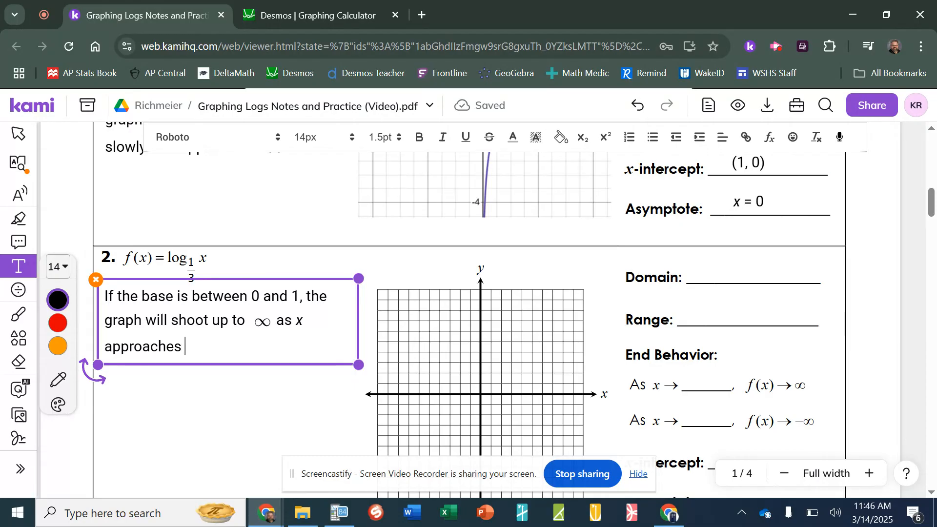
text(0.)
key(Return)
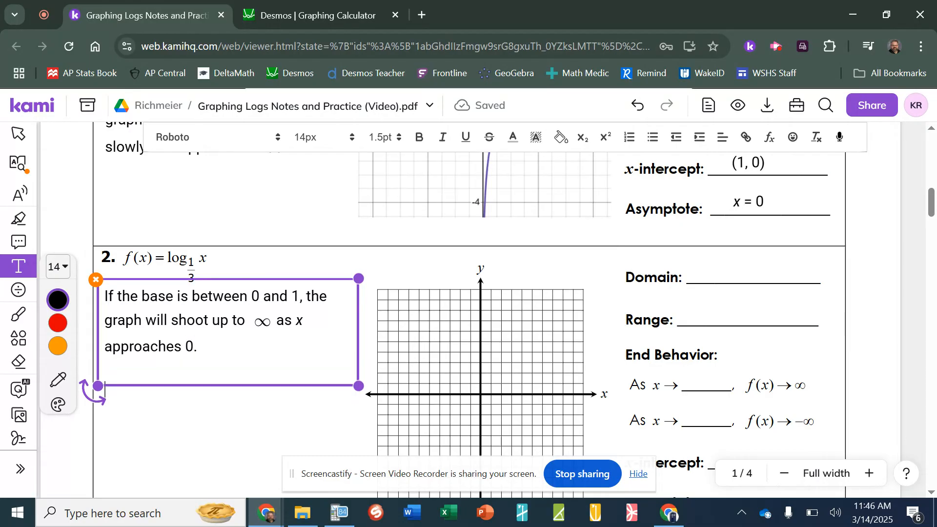
Check the Desmos graph, then type 'If the base is between 0 and 1, the graph will decrease'
click(338, 15)
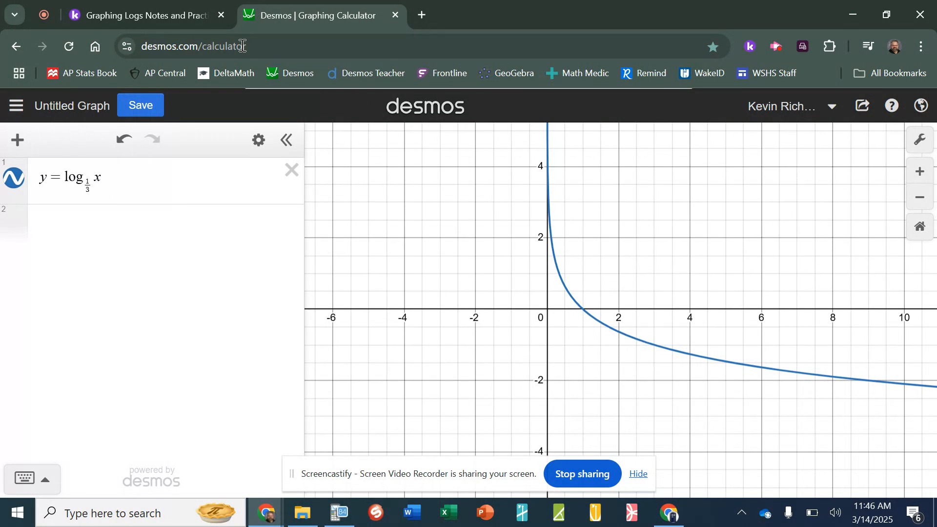
click(143, 10)
text(If the base is betwe)
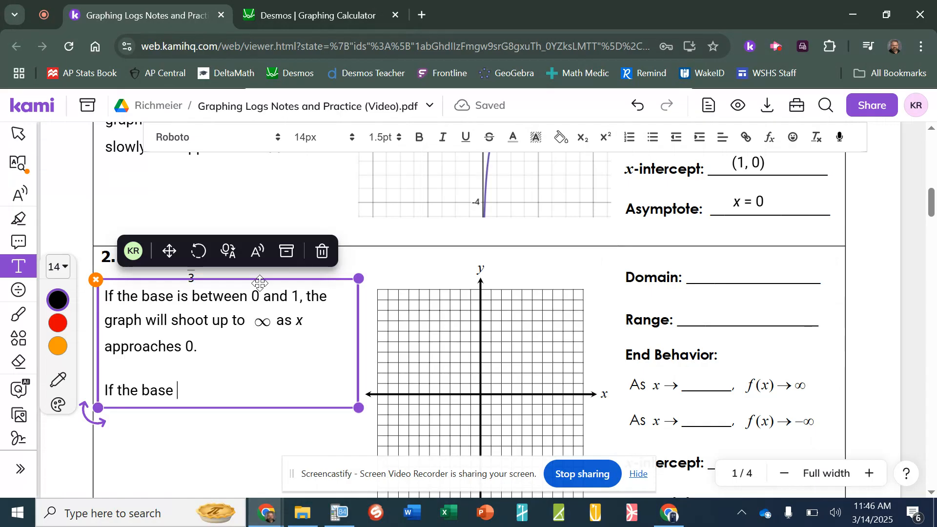
text(en 0 1n)
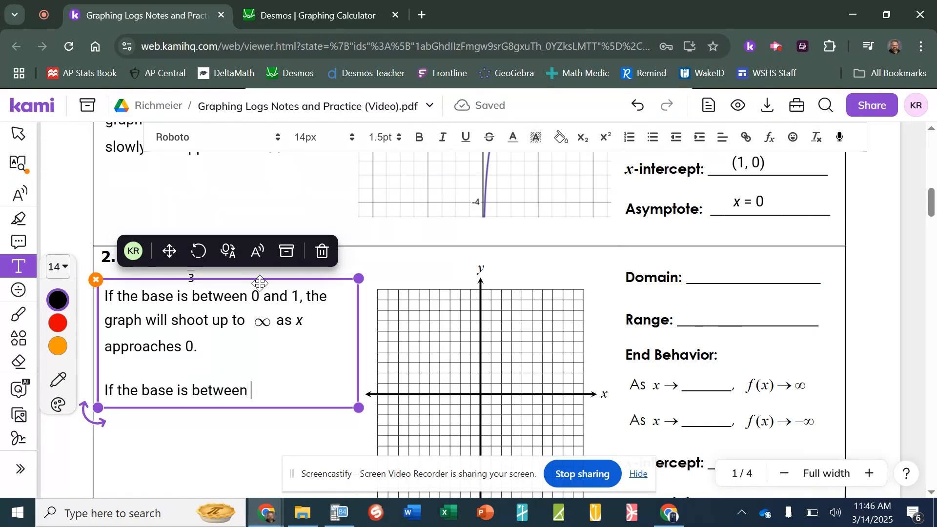
text(and)
text( 1, )
text(the graph will)
text( shoot)
key(BackSpace)
key(BackSpace)
key(BackSpace)
text(decrea)
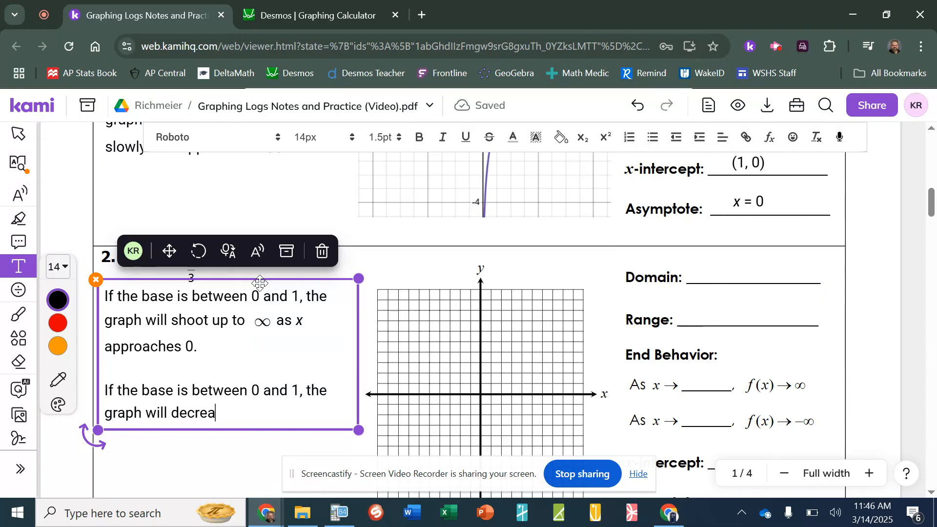
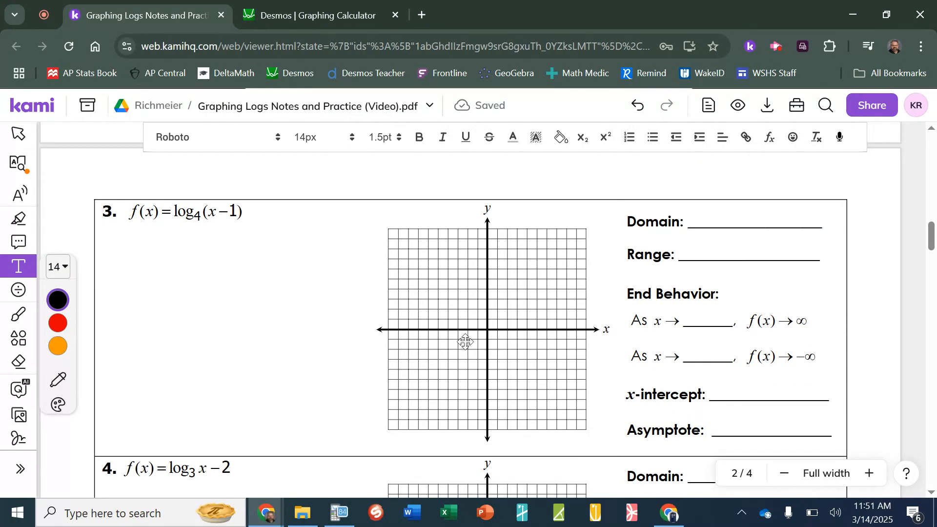
Scroll through page 2 of the worksheet from problem 3 down to blank problem 6
scroll(460, 335, down, 10)
scroll(461, 336, down, 11)
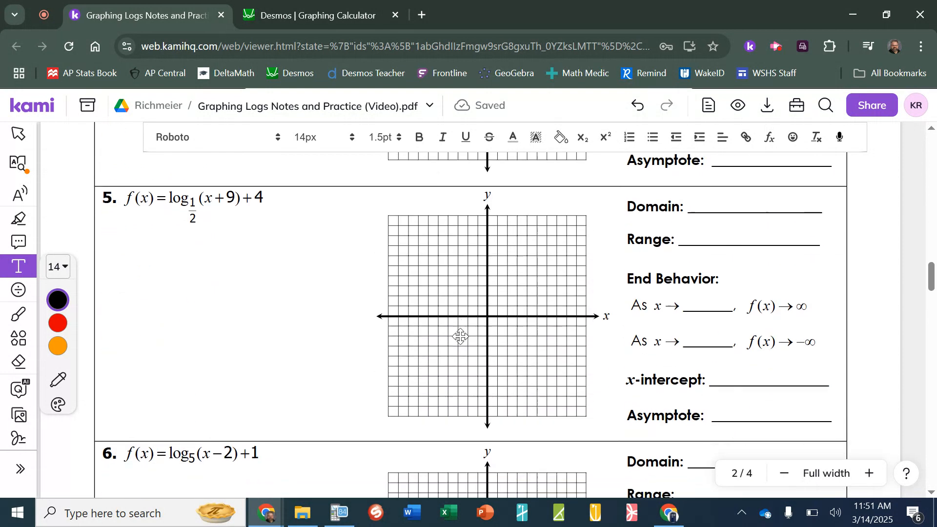
scroll(461, 336, down, 1)
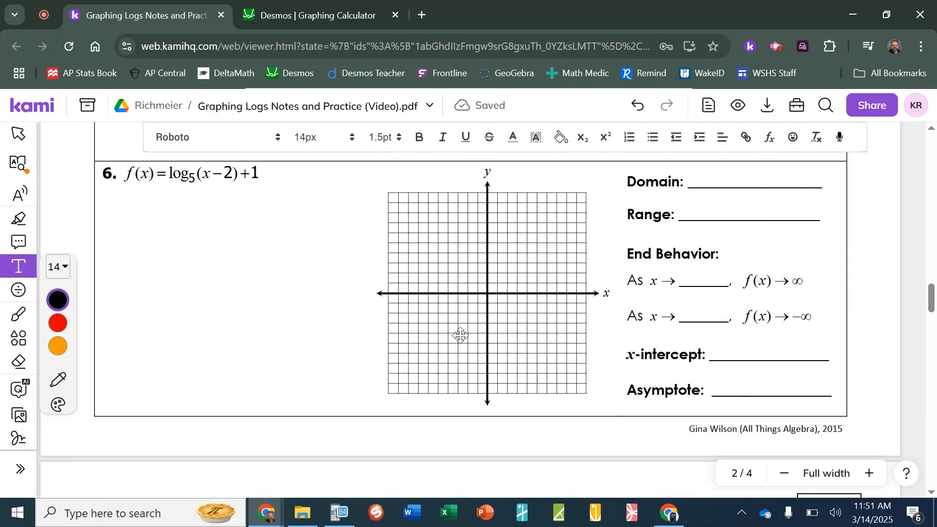
scroll(461, 335, up, 2)
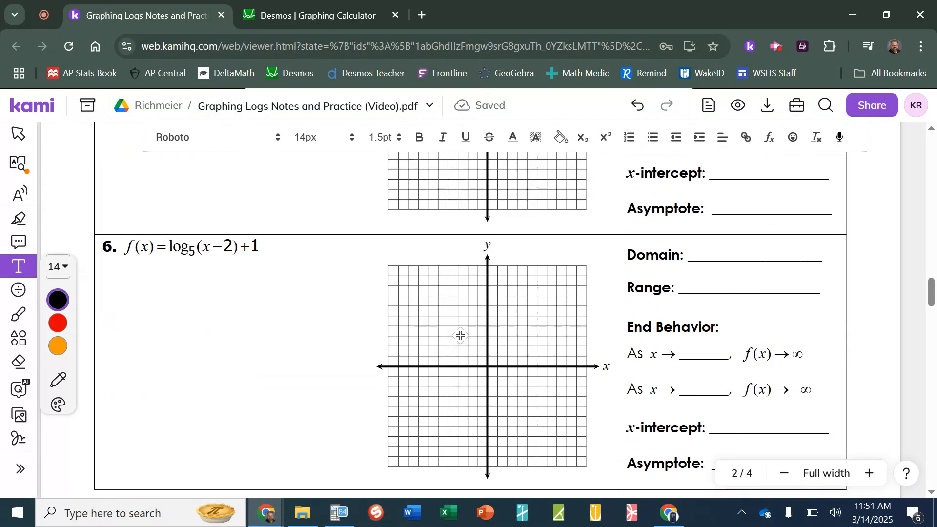
In a new tab, go to DeltaMath and sign in with the teacher's Google account
click(420, 15)
click(230, 72)
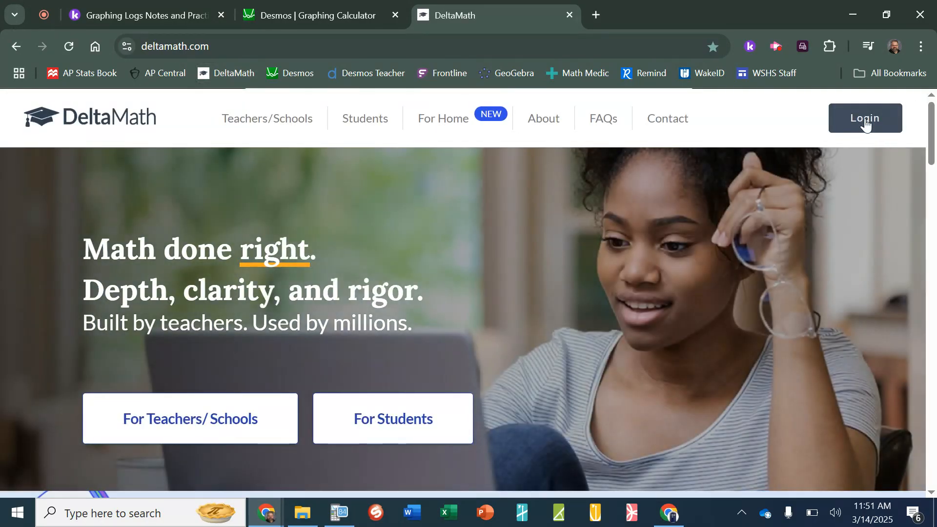
click(860, 120)
click(502, 323)
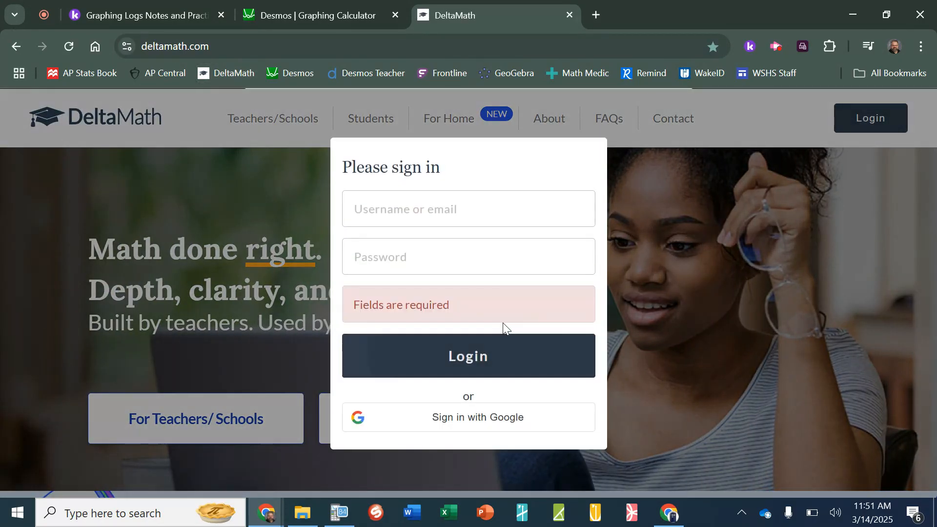
click(448, 411)
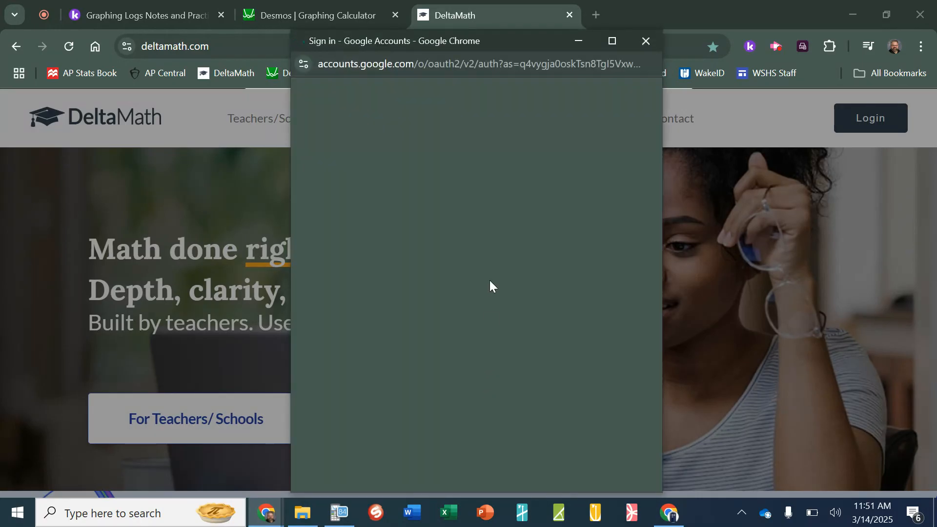
click(415, 285)
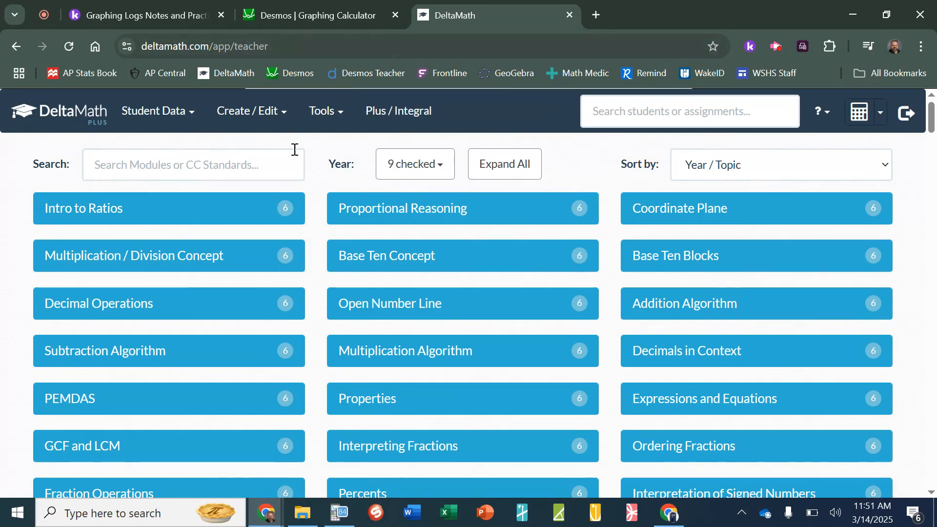
View as the Sample Student in NC Math 4, 2nd Block and open Graphing Exponential and Log Functions
click(326, 120)
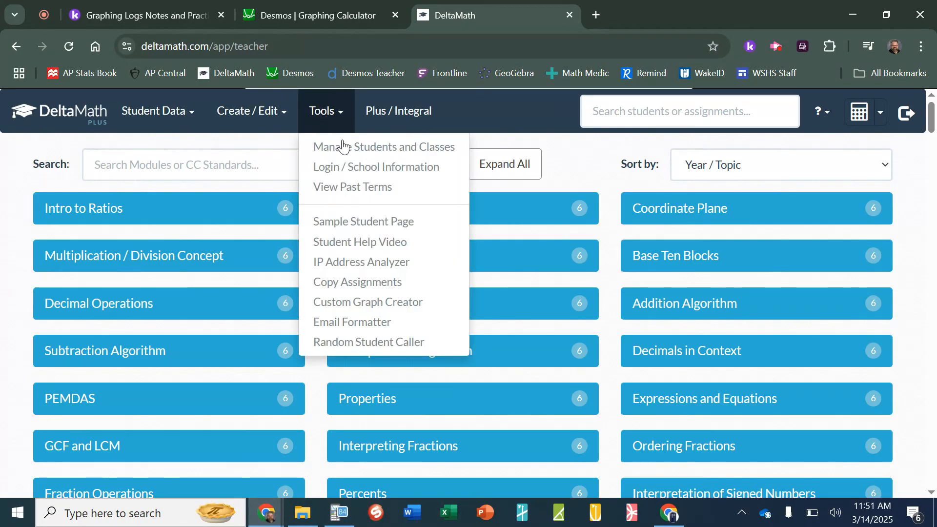
click(346, 156)
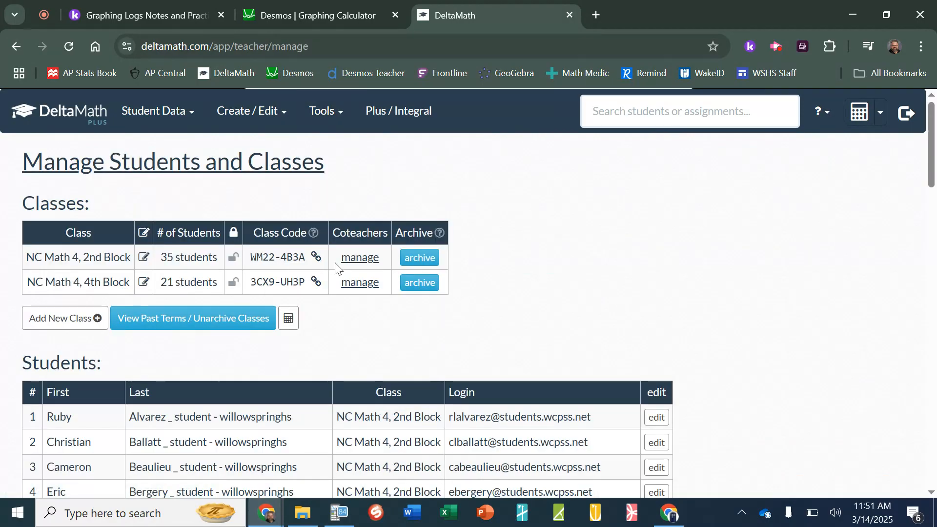
click(324, 119)
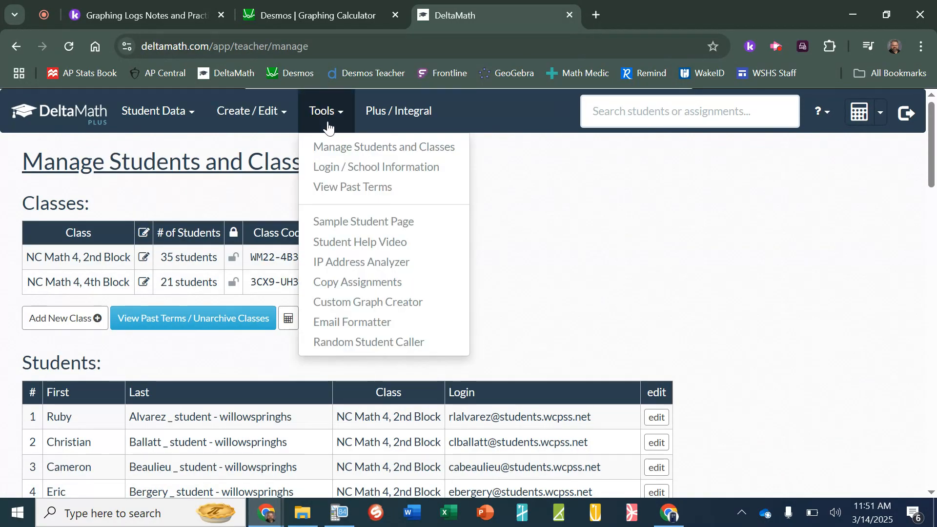
click(354, 223)
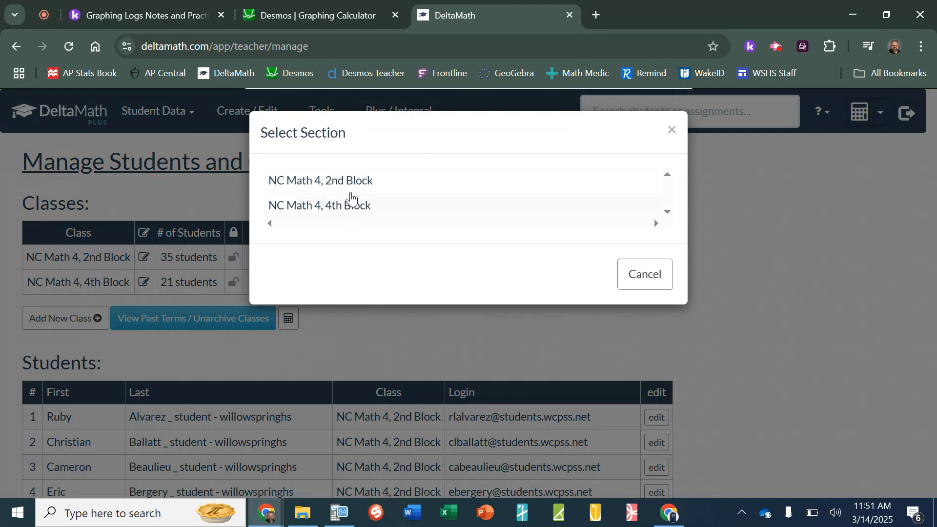
click(350, 181)
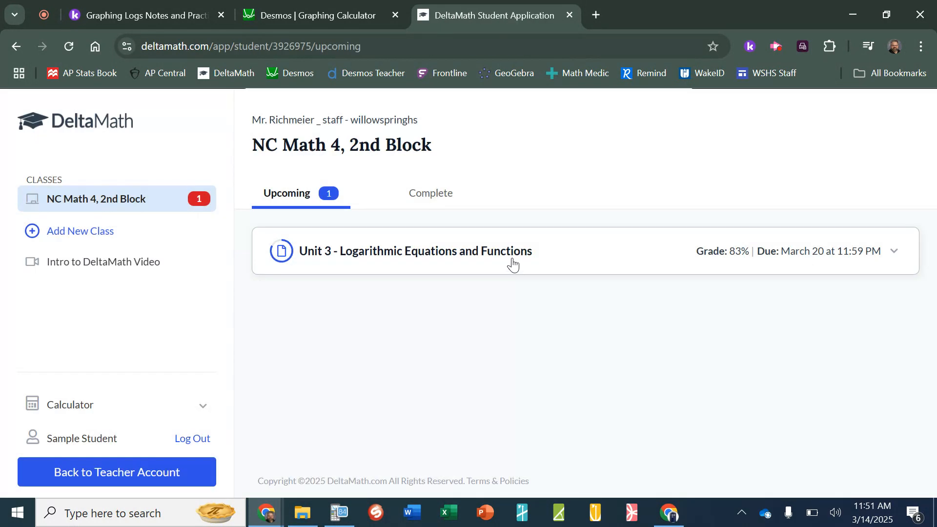
click(512, 264)
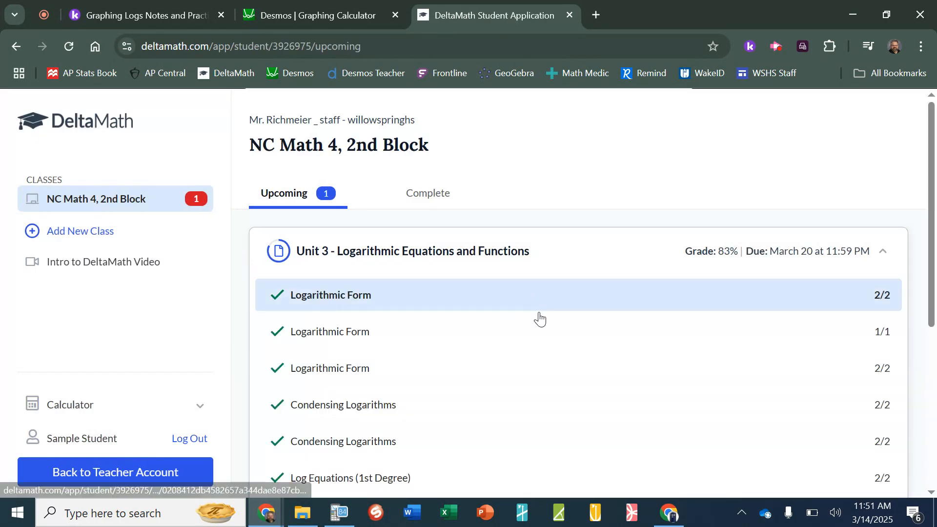
scroll(537, 315, down, 4)
scroll(540, 320, down, 1)
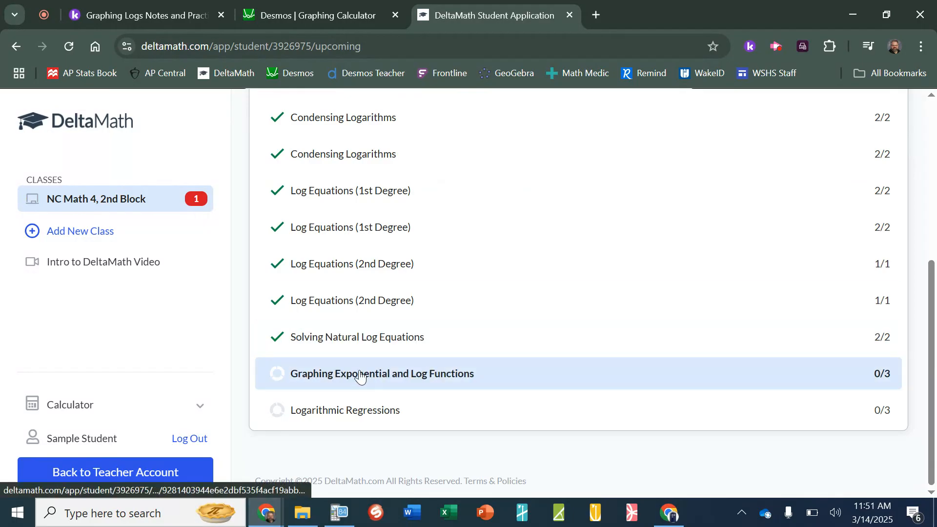
click(444, 376)
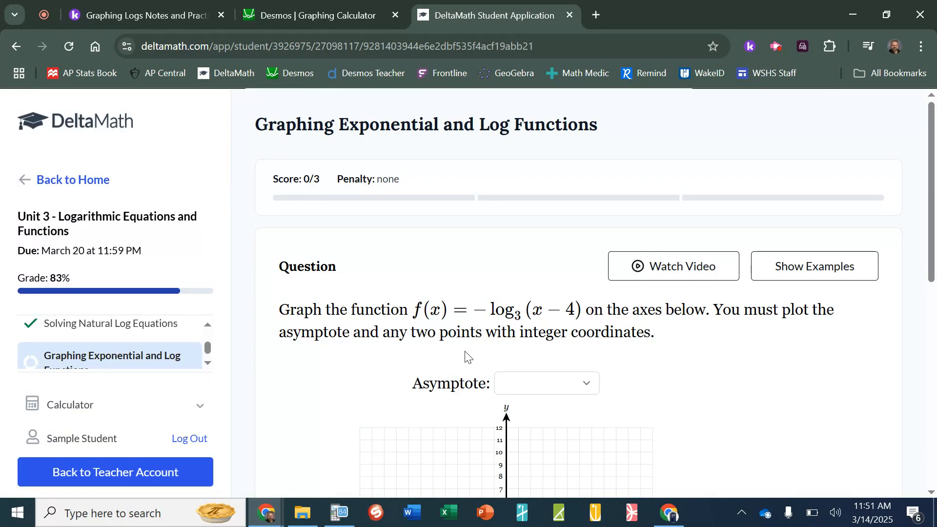
scroll(471, 356, down, 2)
scroll(630, 340, down, 1)
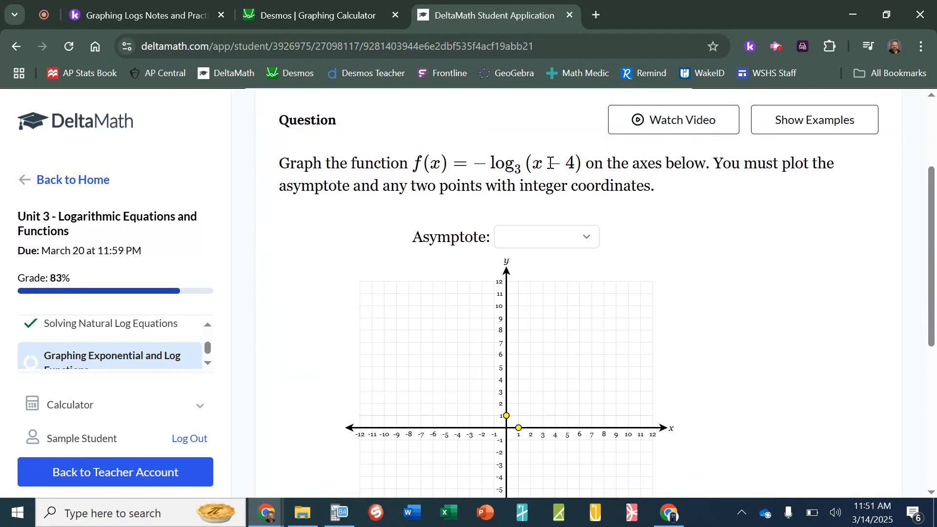
scroll(601, 226, down, 3)
scroll(561, 259, up, 1)
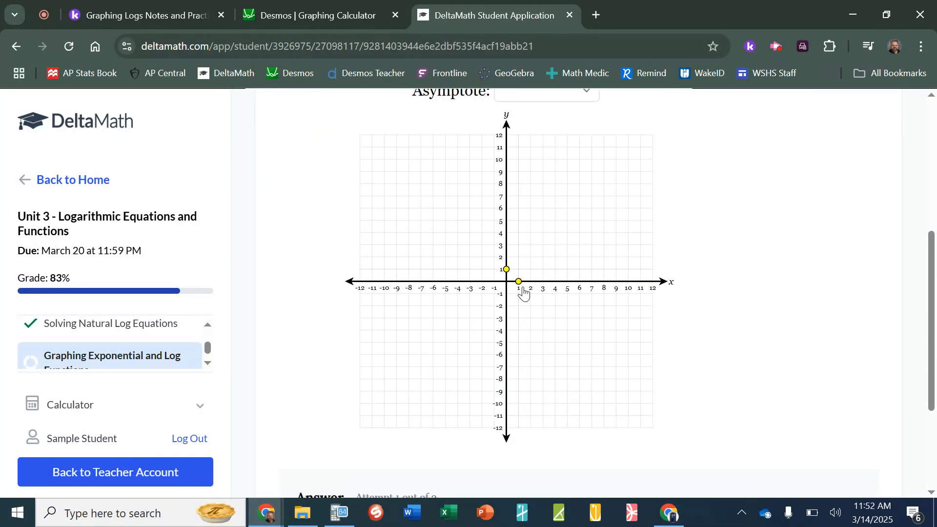
scroll(550, 205, up, 3)
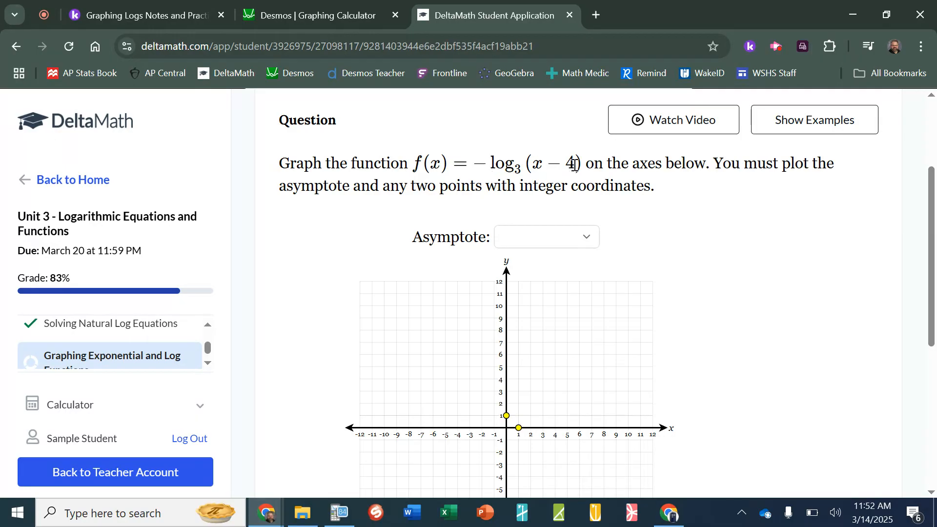
In Desmos, delete the old table and the base one-third log expression
click(310, 7)
click(263, 141)
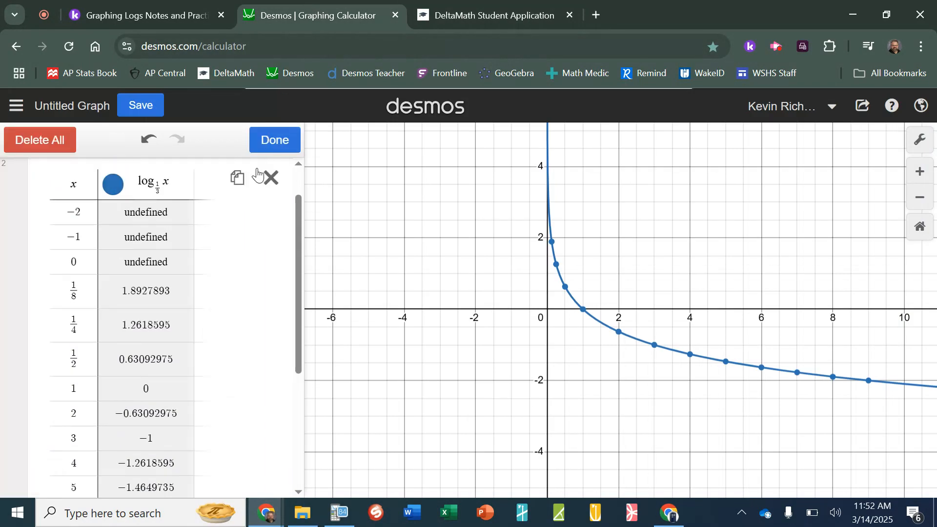
click(268, 177)
click(284, 177)
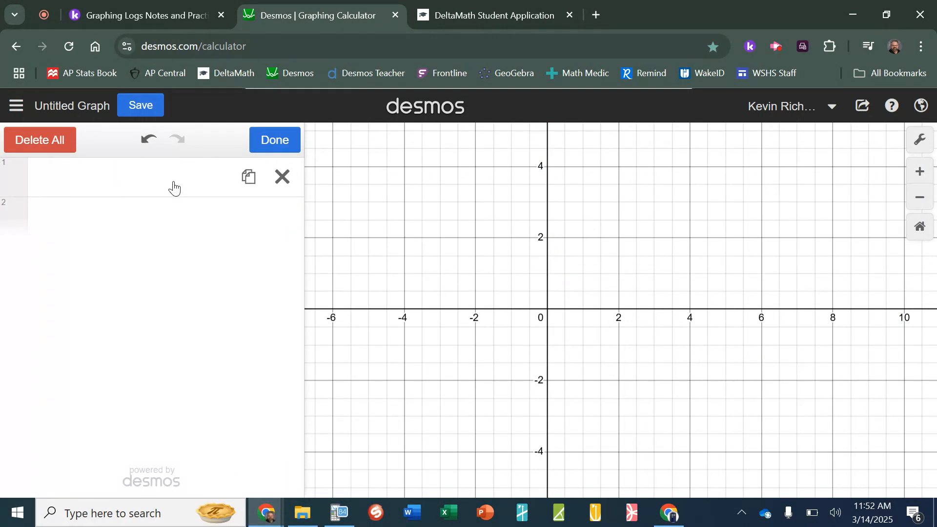
click(174, 182)
Enter the new expression y = log₃(x−4) and pan to see the curve
text(y=)
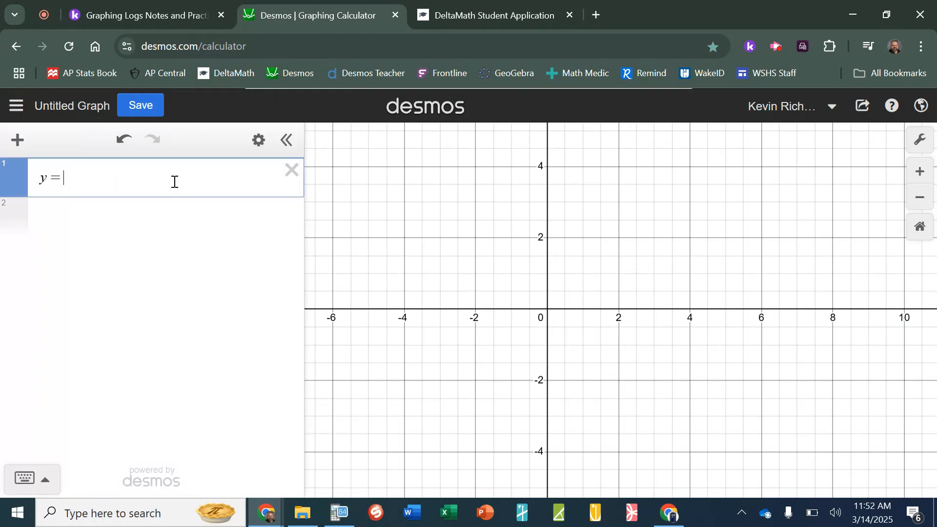
text(lp)
key(BackSpace)
text(og_3)
key(Right)
text((x-4))
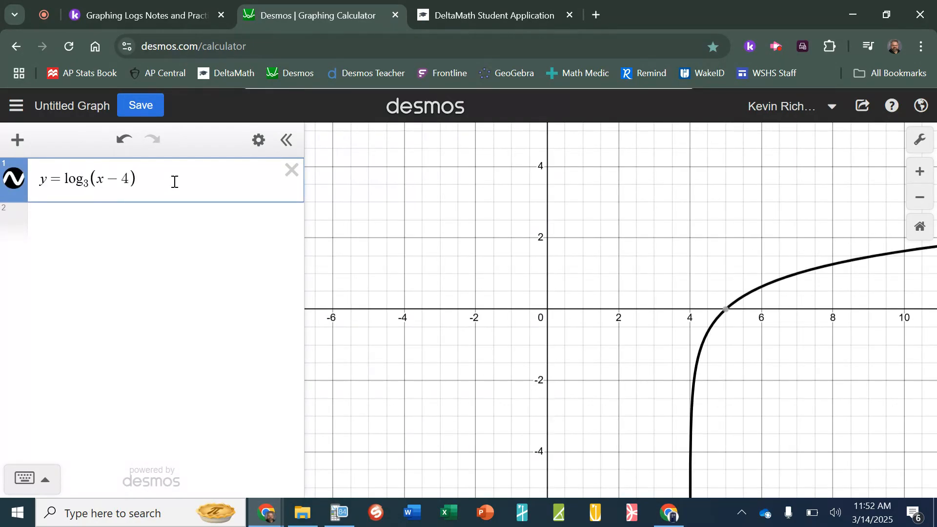
drag(405, 272, 351, 241)
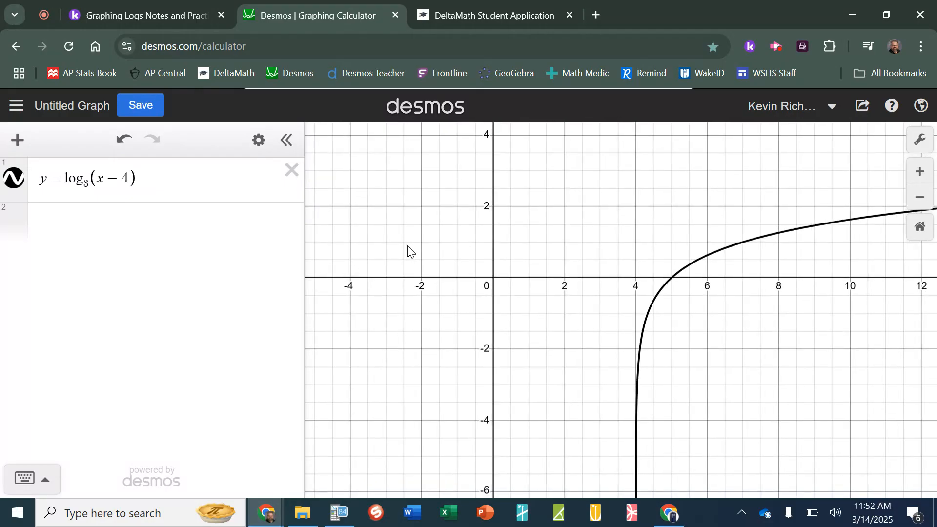
Turn log₃(x−4) into a table of values and add x rows past 2
click(259, 142)
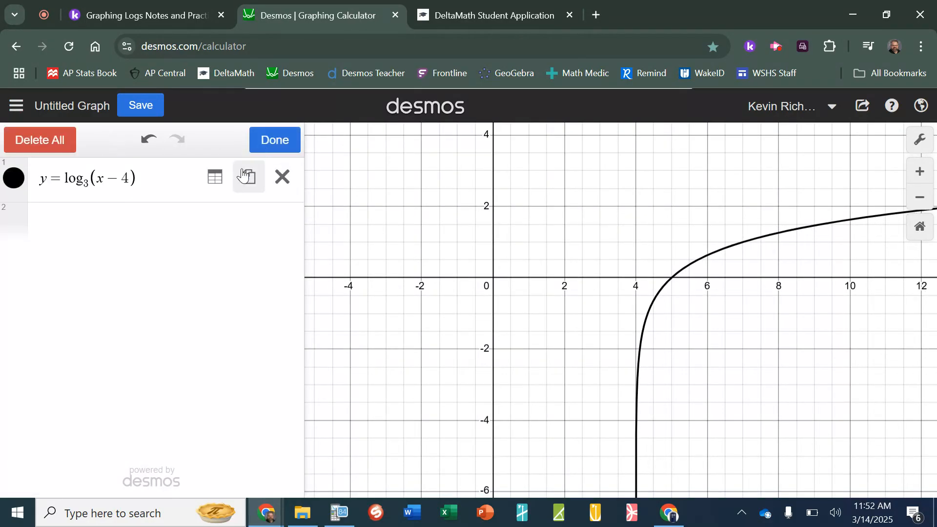
click(217, 176)
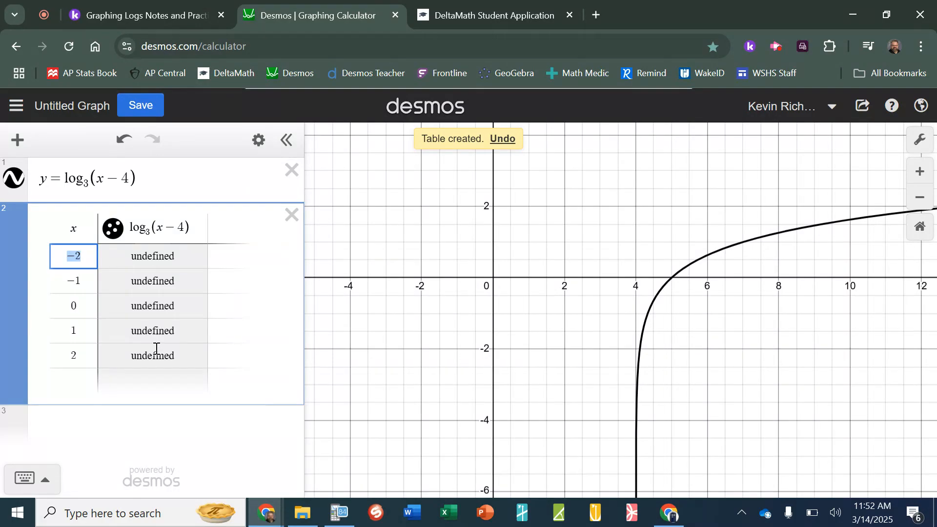
click(79, 381)
text(3)
key(Return)
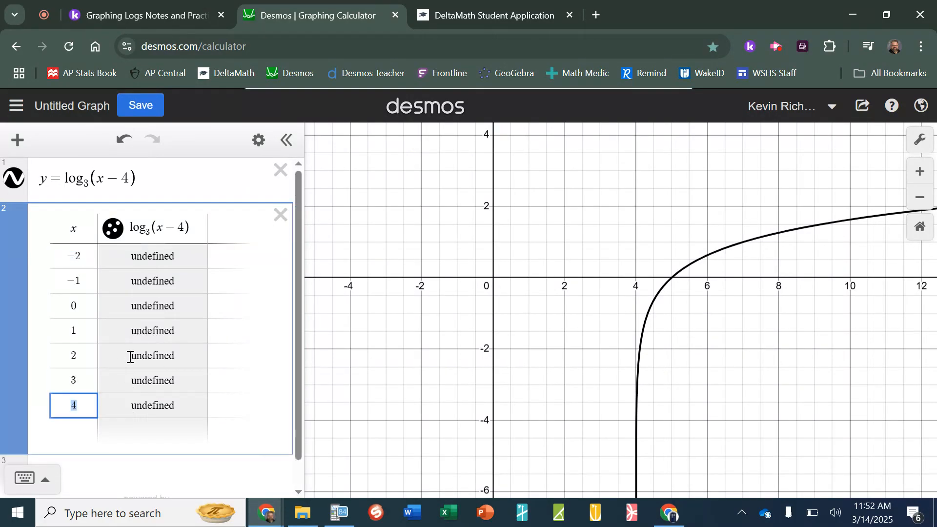
key(Return)
key(Return)
key(Return)
key(Return)
key(Return)
key(Return)
key(Return)
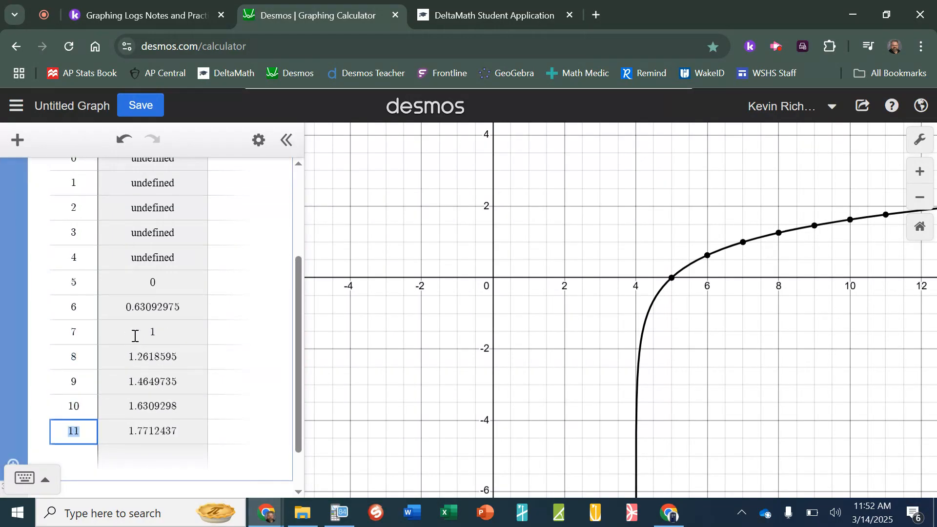
scroll(137, 337, up, 3)
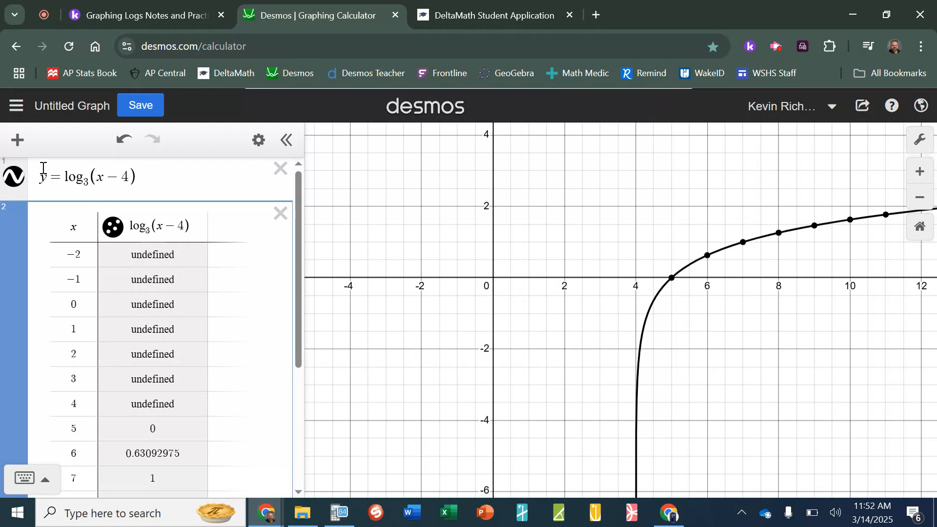
click(61, 173)
Negate the logarithm in both the expression and the table header, giving −log₃(x−4)
text(-)
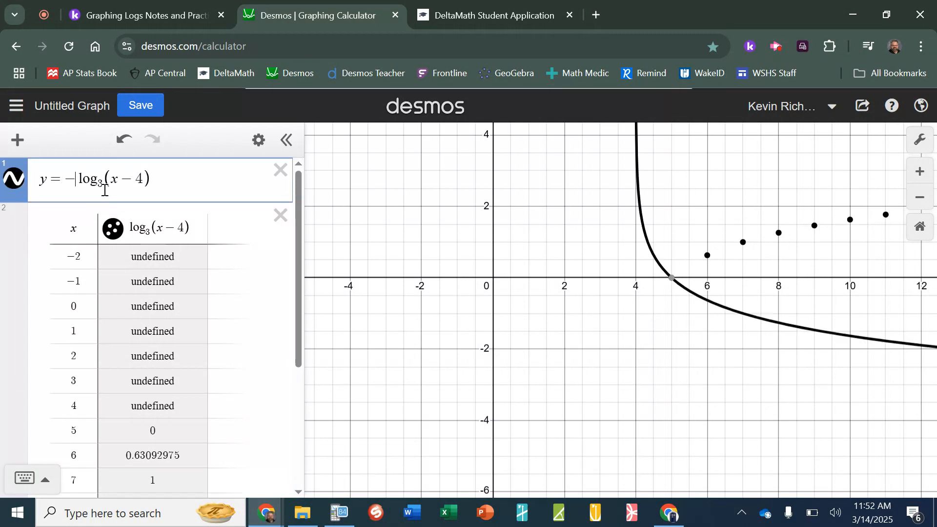
scroll(168, 275, down, 3)
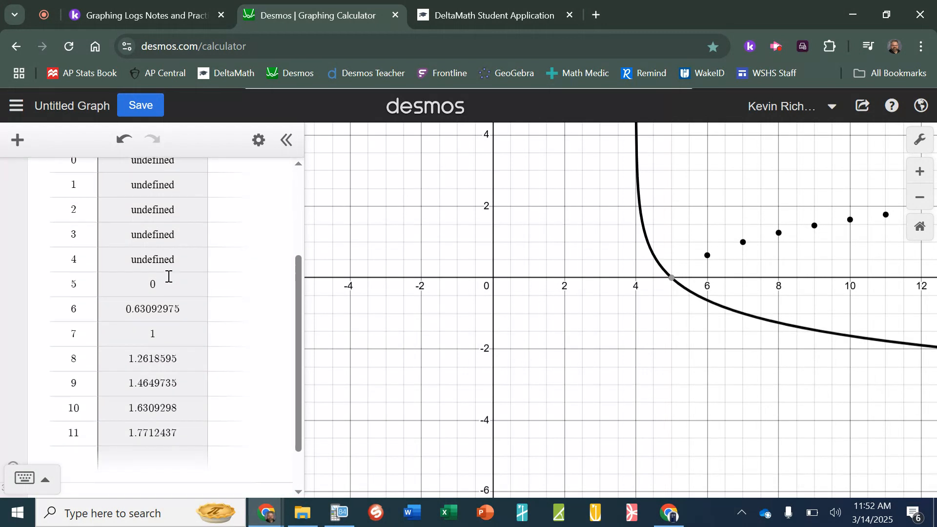
scroll(169, 277, up, 3)
click(131, 229)
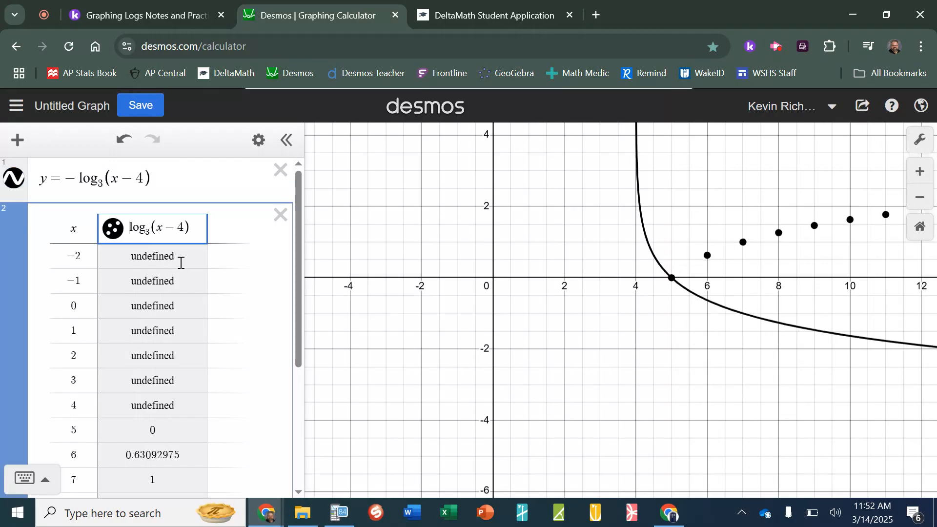
text(-)
scroll(181, 264, down, 5)
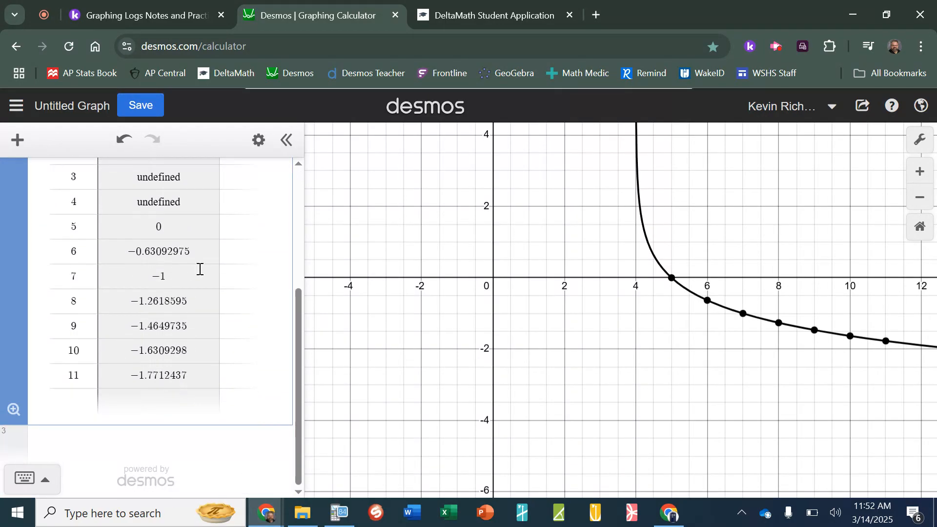
scroll(200, 269, up, 3)
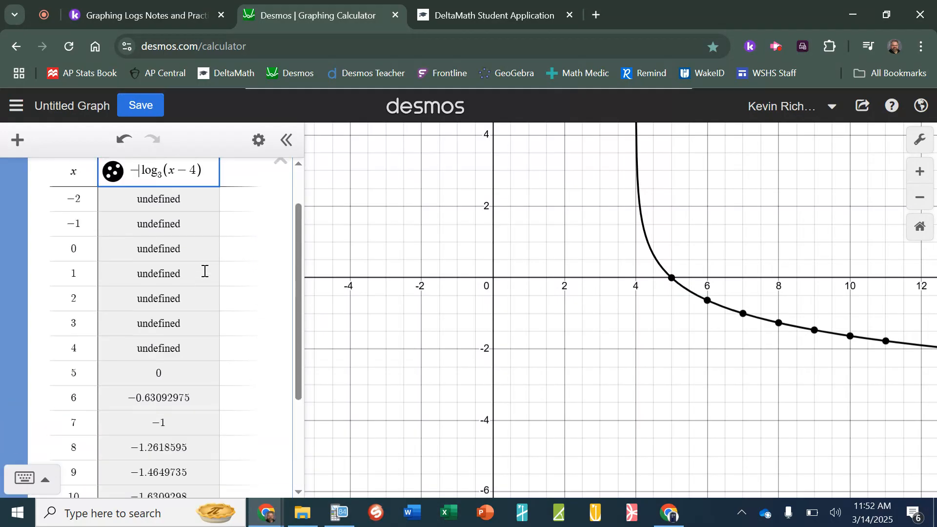
Extend the table rows from x = 11 to x = 31, where the value is −3
scroll(204, 271, down, 3)
click(87, 375)
key(Return)
key(Return)
key(Return)
key(Return)
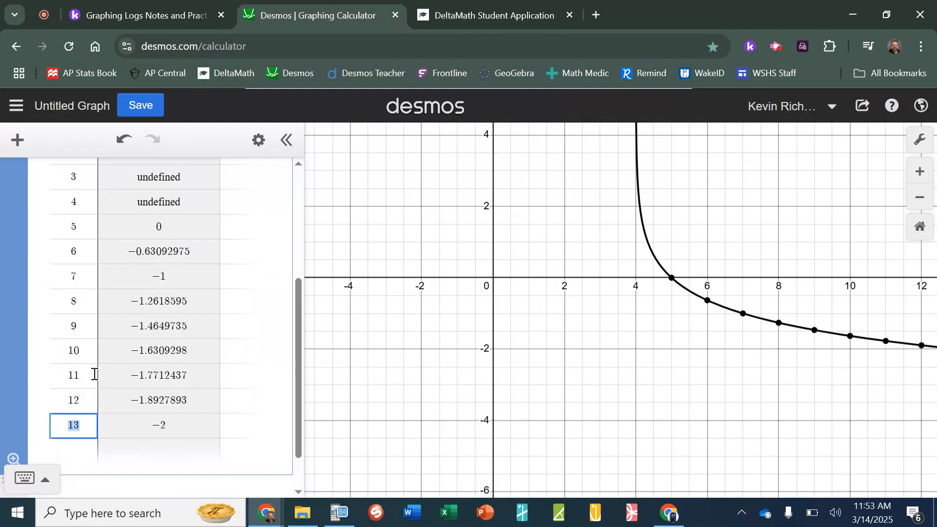
key(Return)
key(Return)
key(Return)
key(Return)
key(Return)
key(Return)
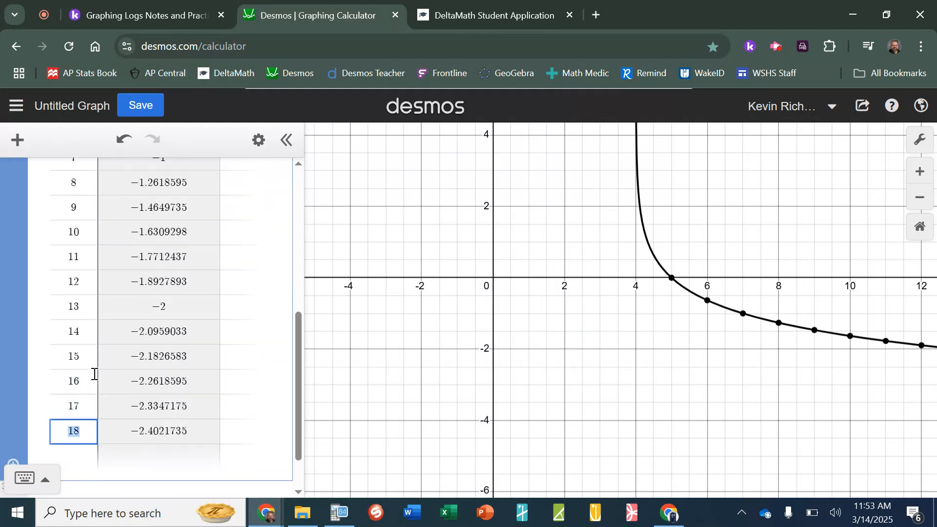
key(Return)
key(Return)
key(Return)
key(Return)
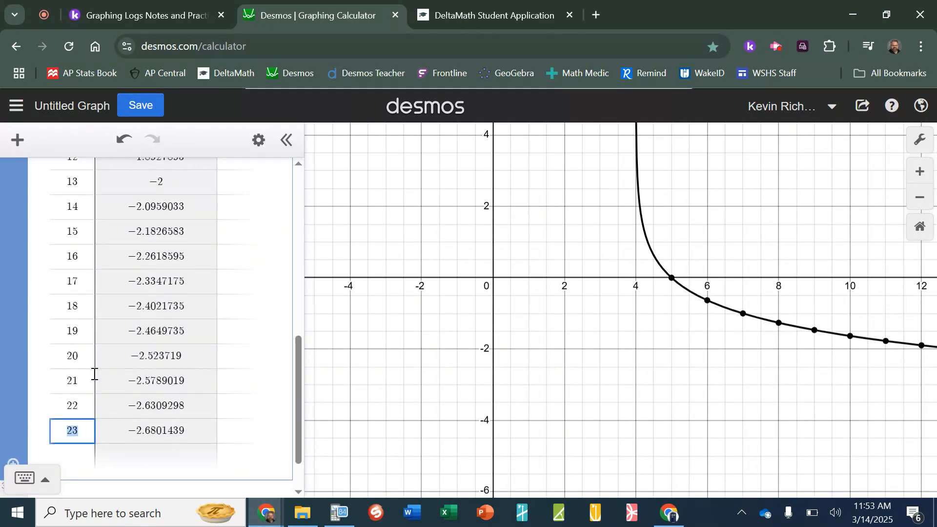
key(Return)
key(Return)
key(Return)
key(Return)
key(Return)
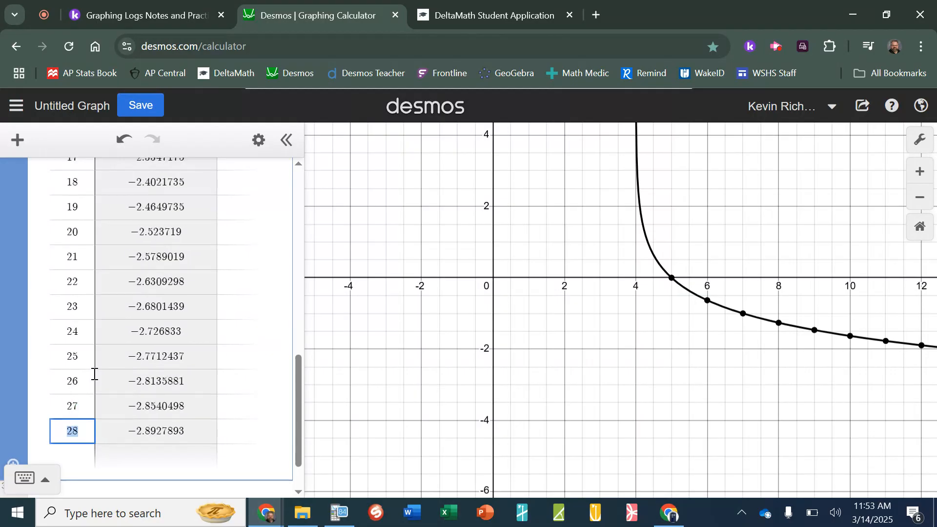
key(Return)
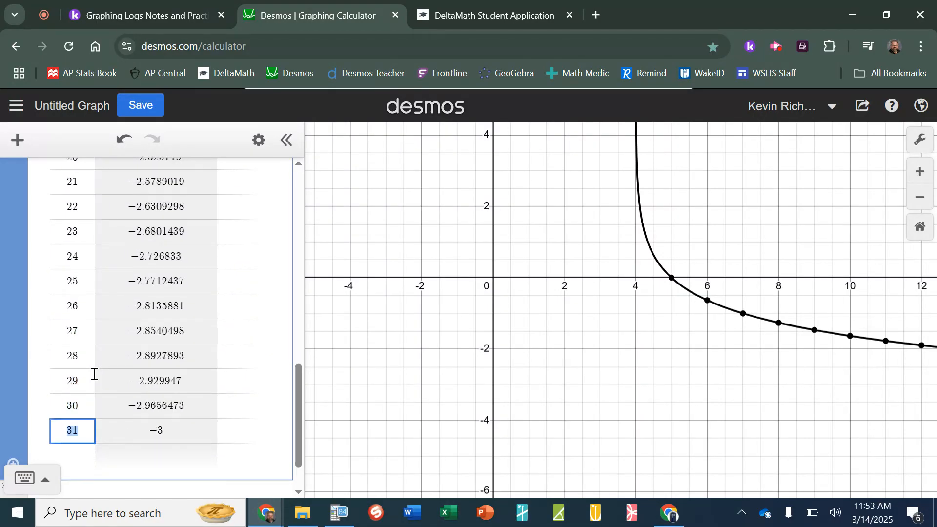
scroll(195, 307, up, 12)
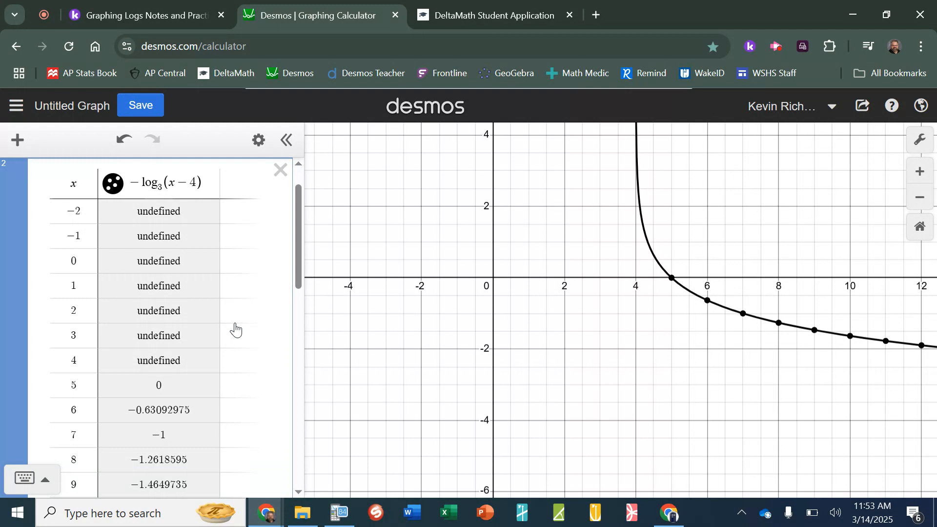
Set the DeltaMath question's asymptote type to Vertical
click(467, 17)
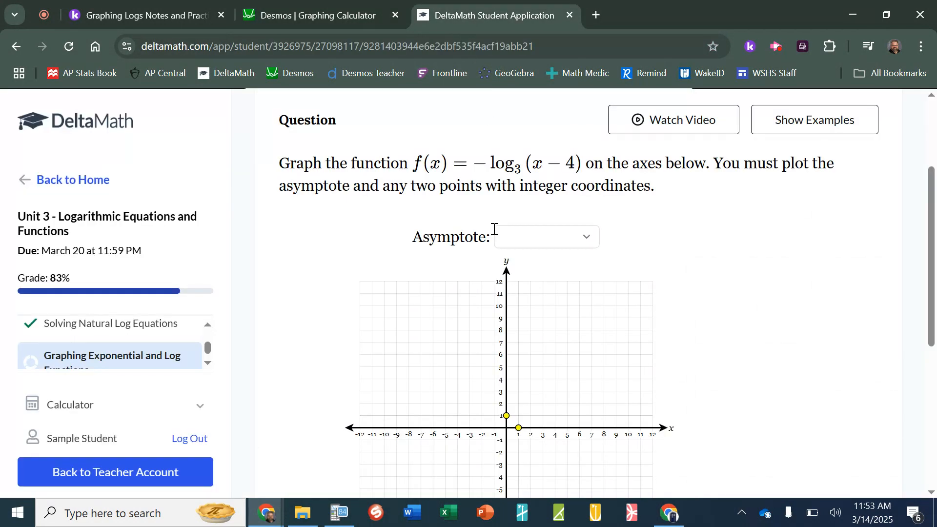
scroll(668, 302, down, 5)
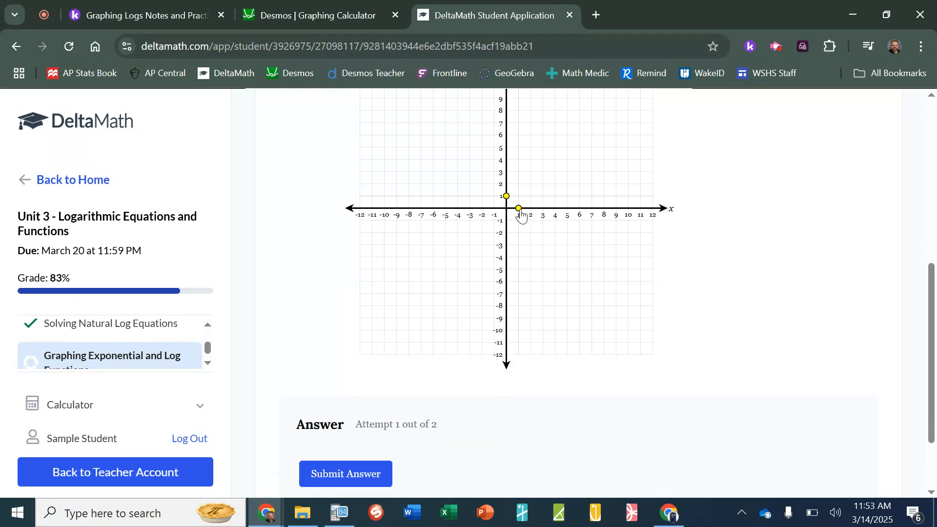
scroll(585, 178, up, 5)
click(576, 235)
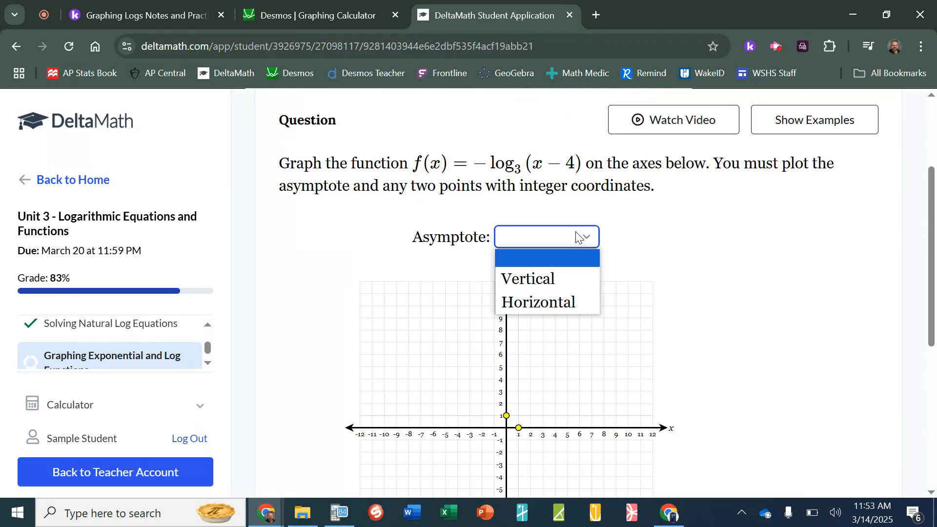
click(556, 278)
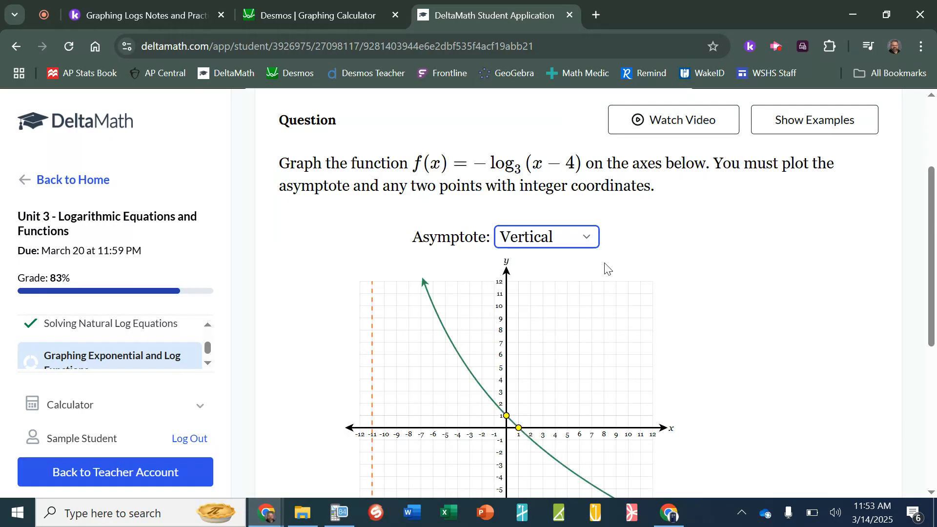
click(325, 25)
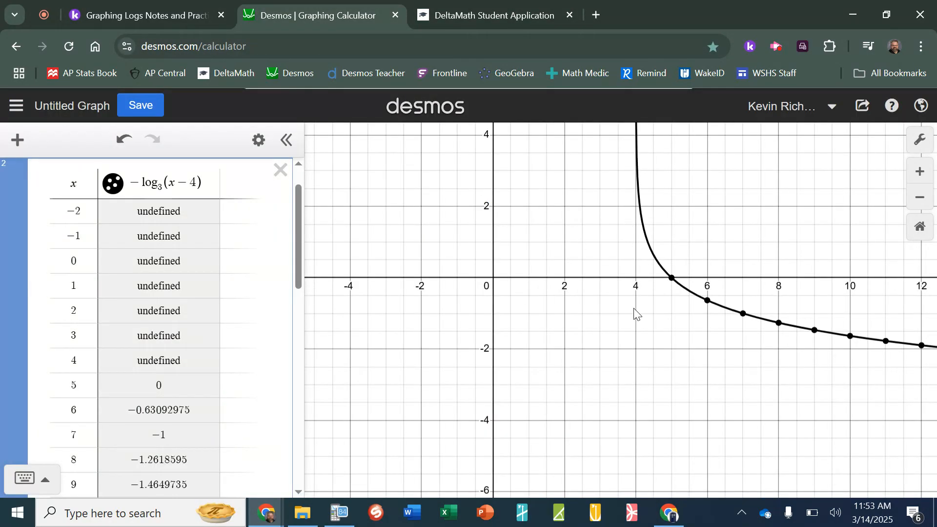
Drag the asymptote to x = 4 and the first point to (5, 0), checking Desmos's x-intercept
click(485, 13)
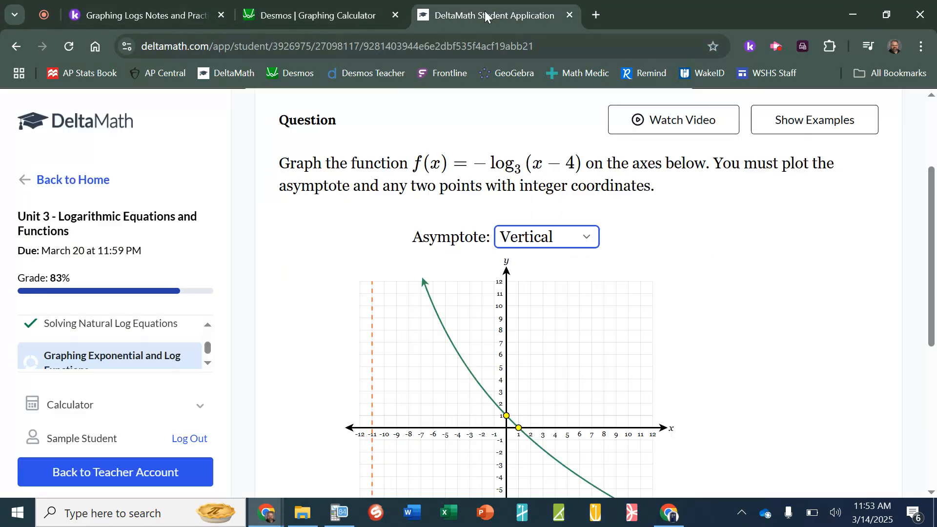
drag(372, 324, 556, 335)
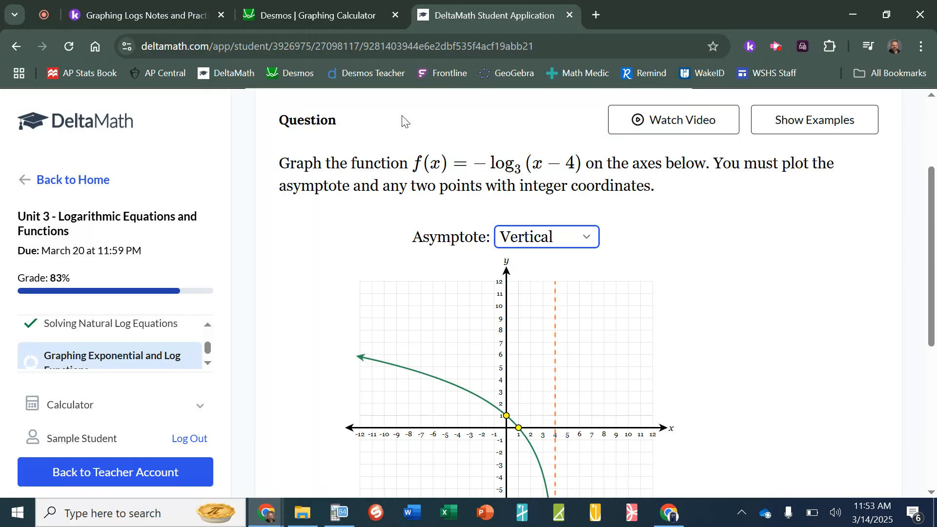
click(152, 13)
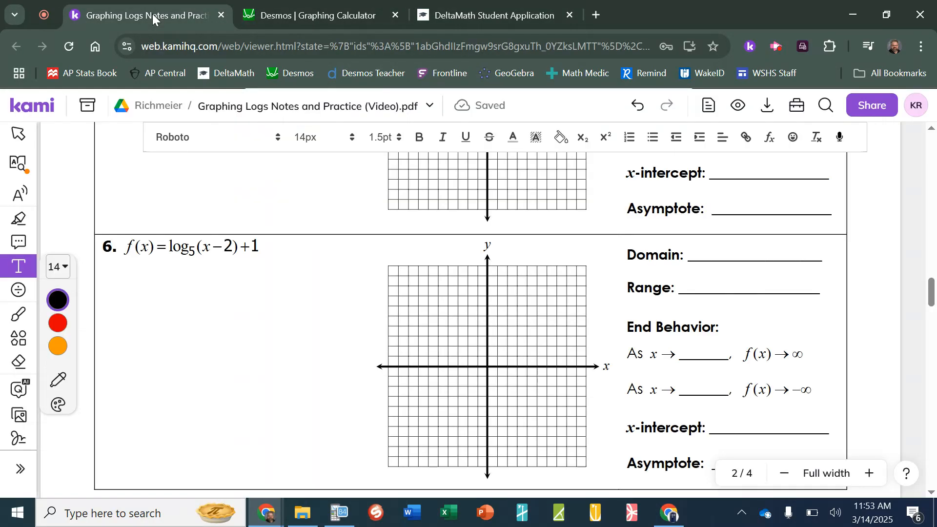
click(288, 20)
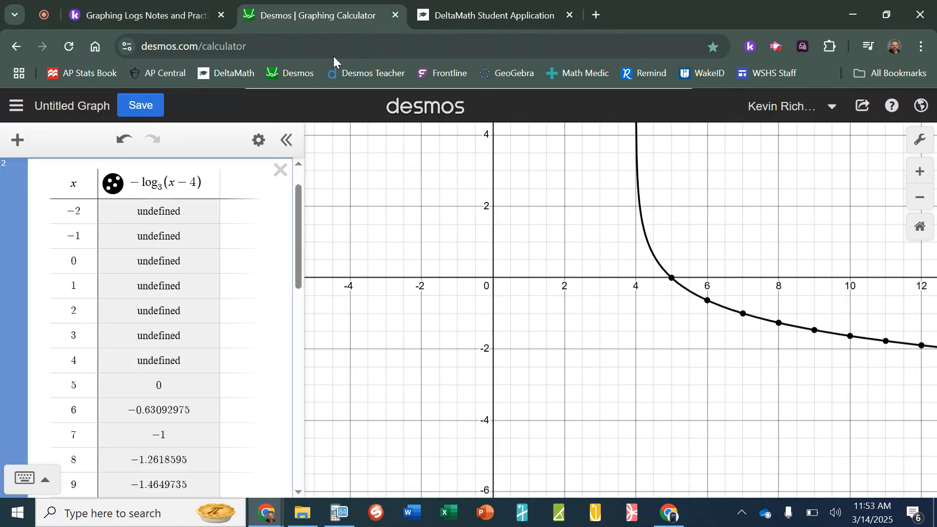
click(673, 279)
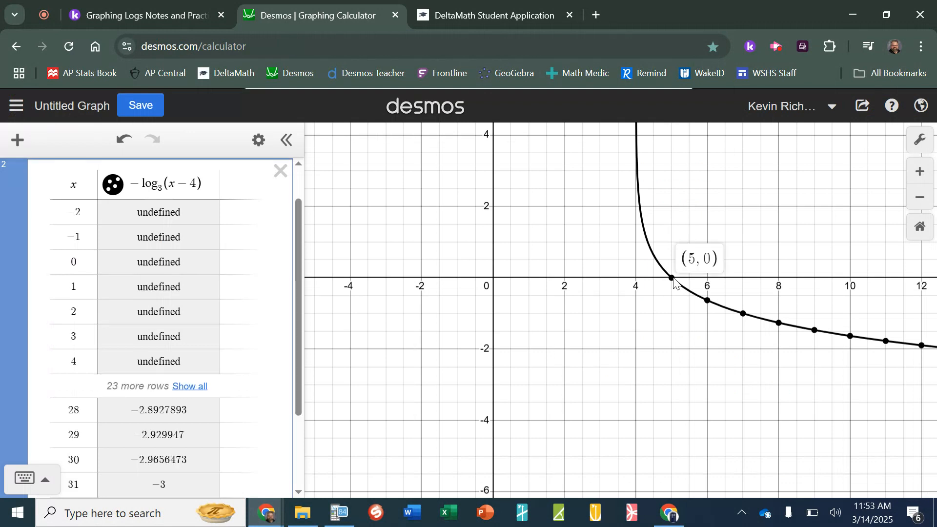
click(488, 19)
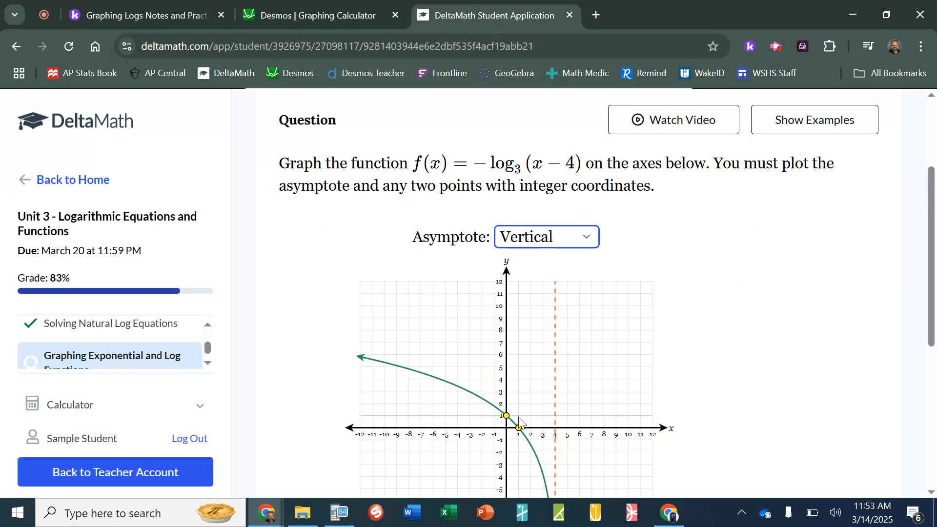
drag(519, 428, 569, 429)
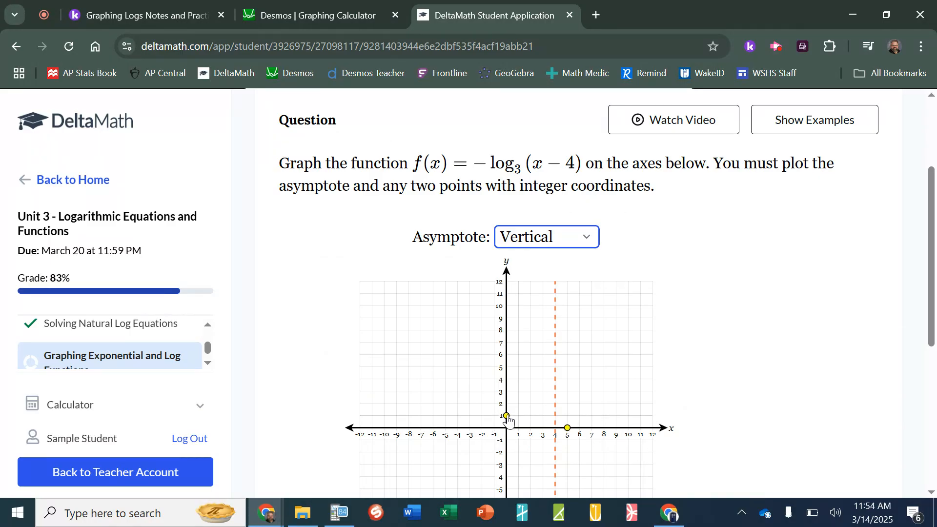
Check the Desmos table, move the second point to (7, −1), and submit the graph
click(343, 9)
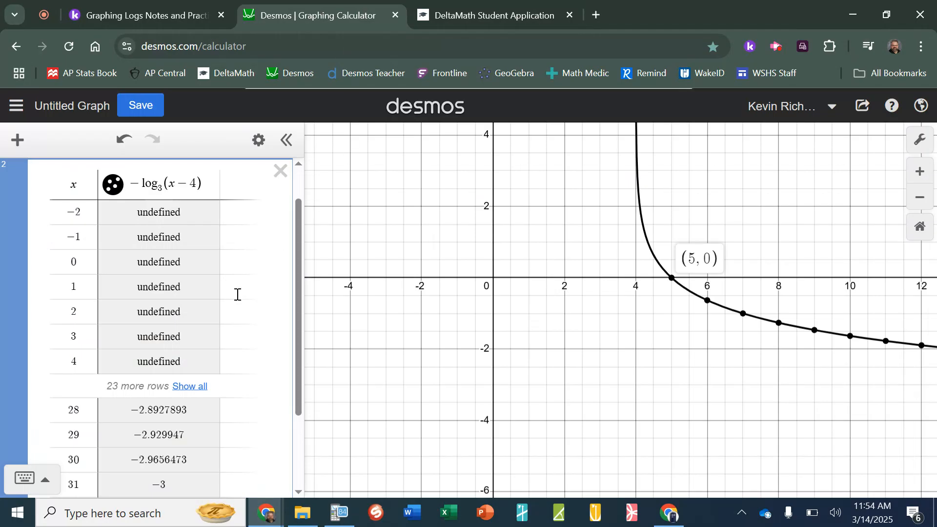
scroll(237, 300, down, 2)
scroll(236, 300, up, 3)
scroll(232, 312, down, 2)
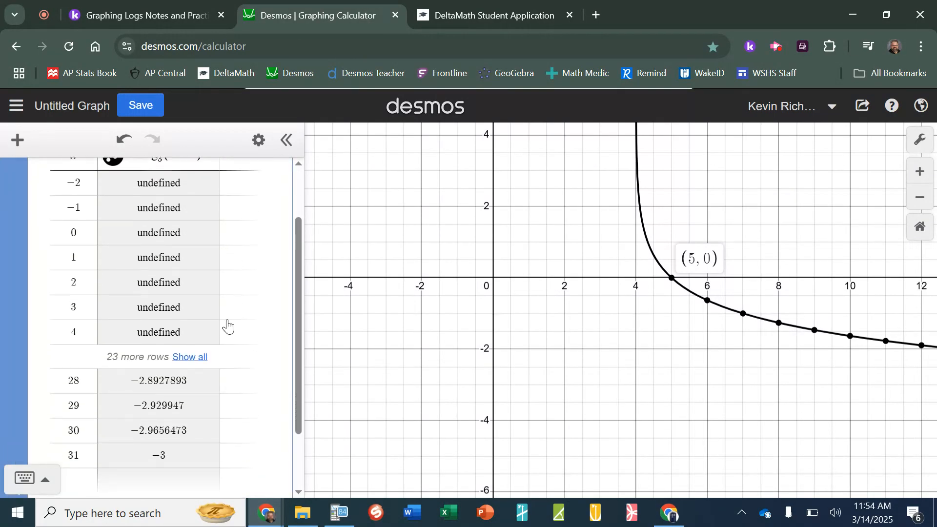
click(202, 360)
scroll(258, 315, down, 3)
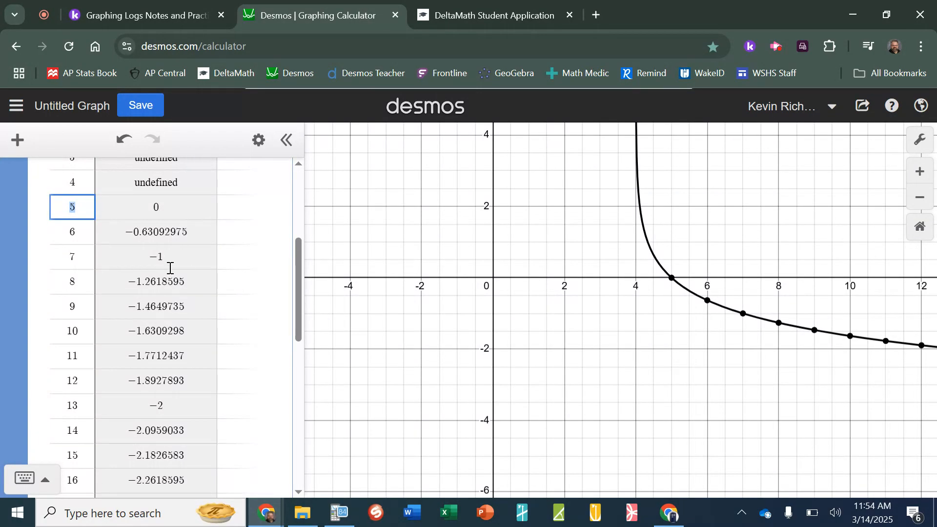
click(447, 15)
drag(506, 416, 593, 442)
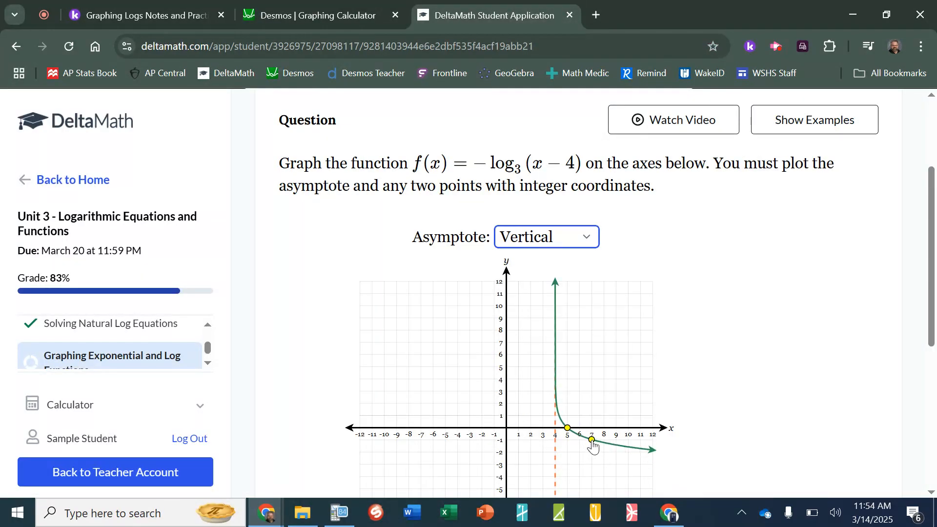
scroll(735, 412, down, 6)
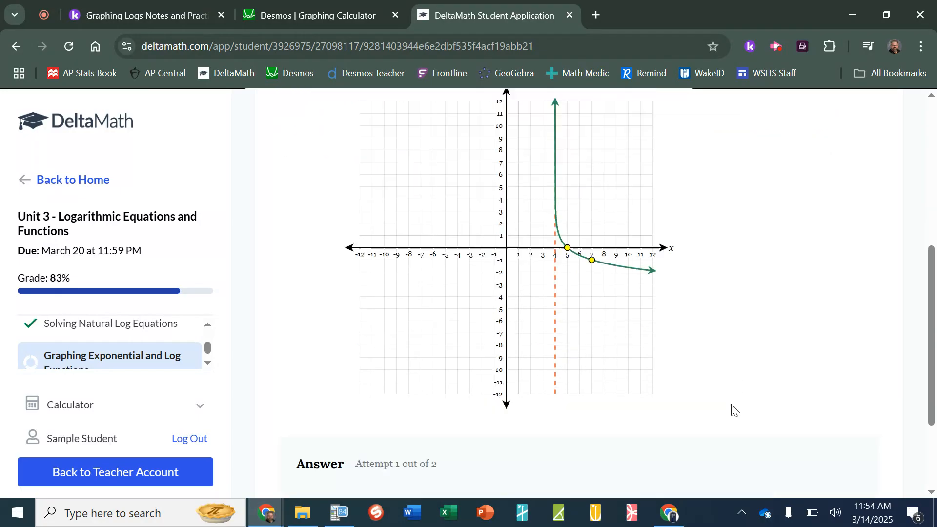
click(356, 399)
Confirm the submission and move on to the next problem, f(x) = log₂ x − 1
click(620, 332)
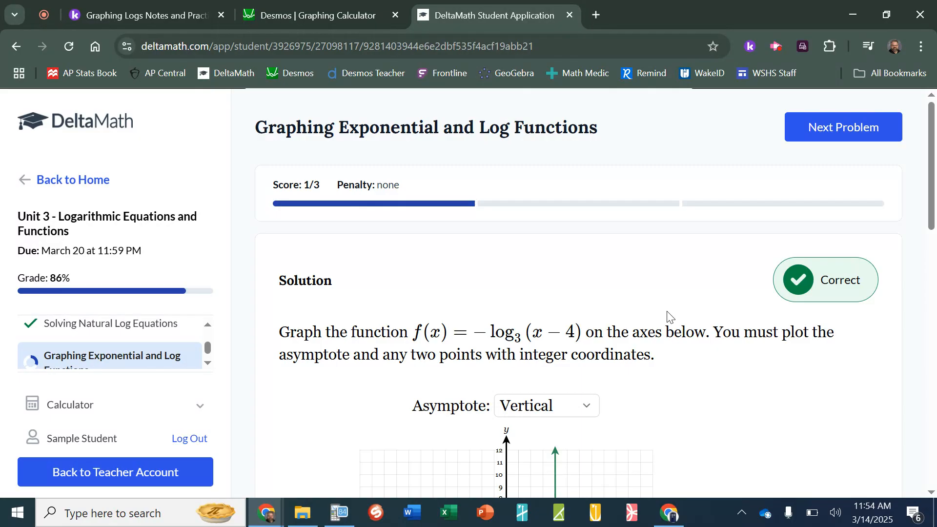
scroll(668, 316, down, 5)
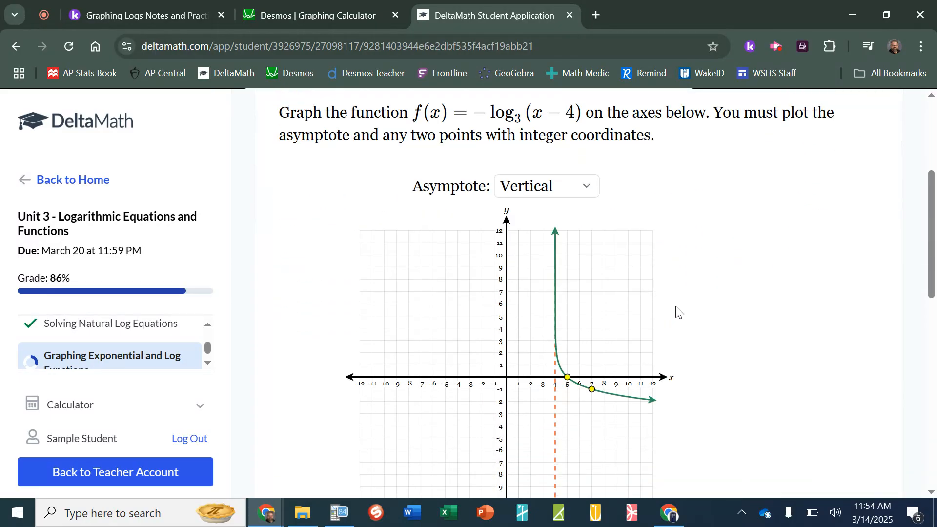
scroll(688, 312, up, 3)
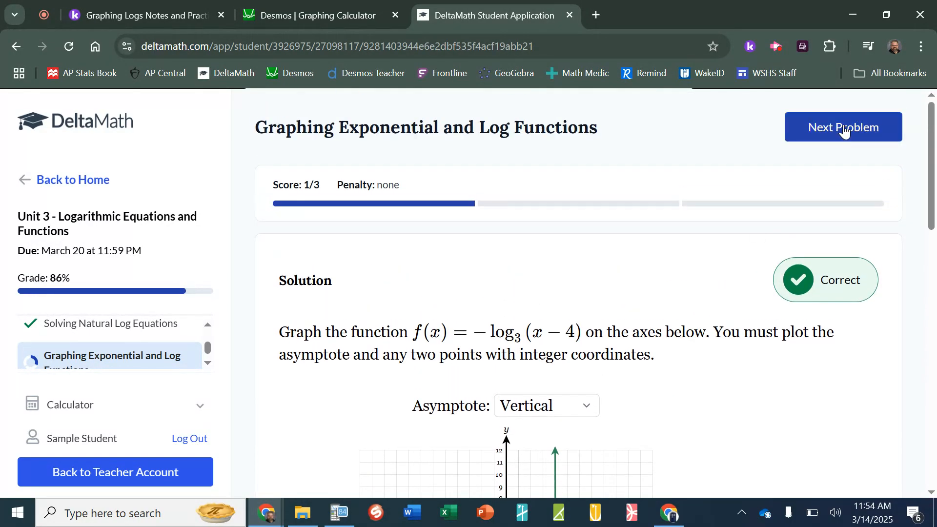
click(866, 128)
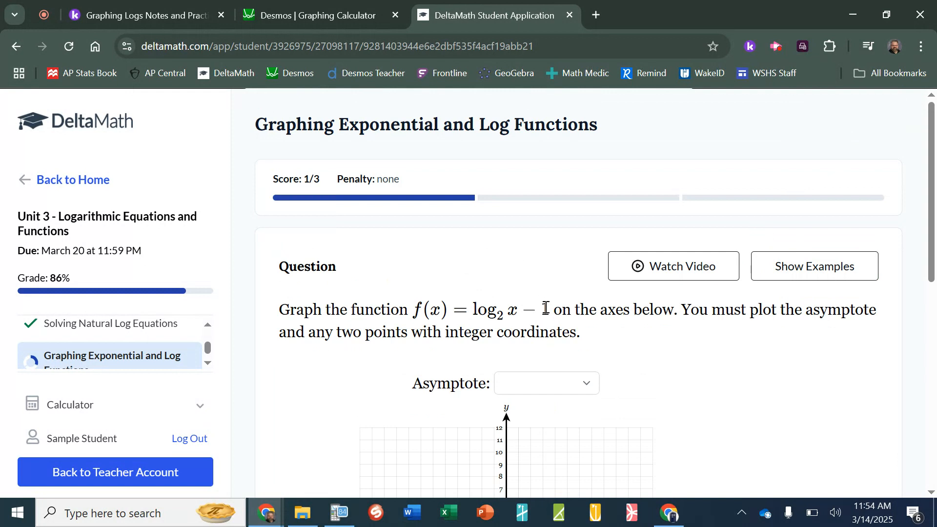
Make the asymptote vertical and place it on the y-axis at x = 0
click(587, 391)
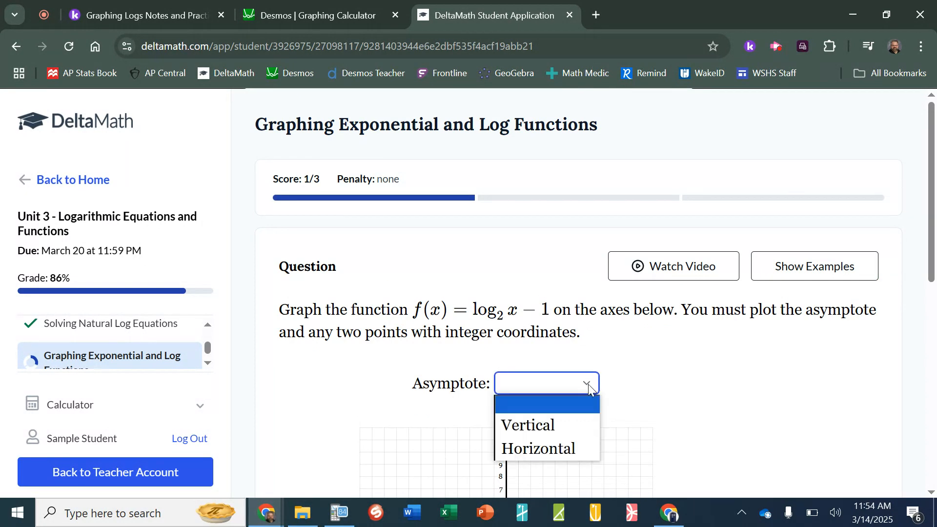
click(549, 422)
scroll(684, 356, down, 1)
scroll(683, 355, down, 3)
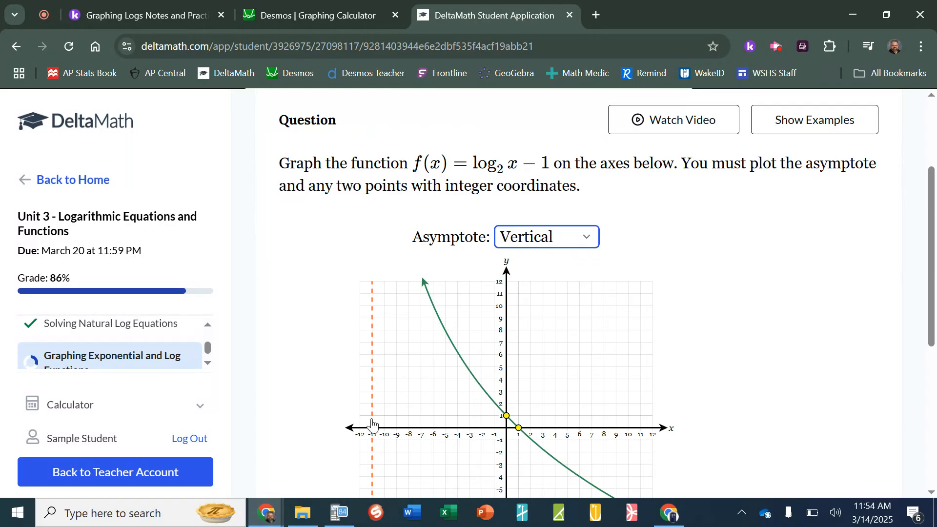
drag(372, 424, 508, 440)
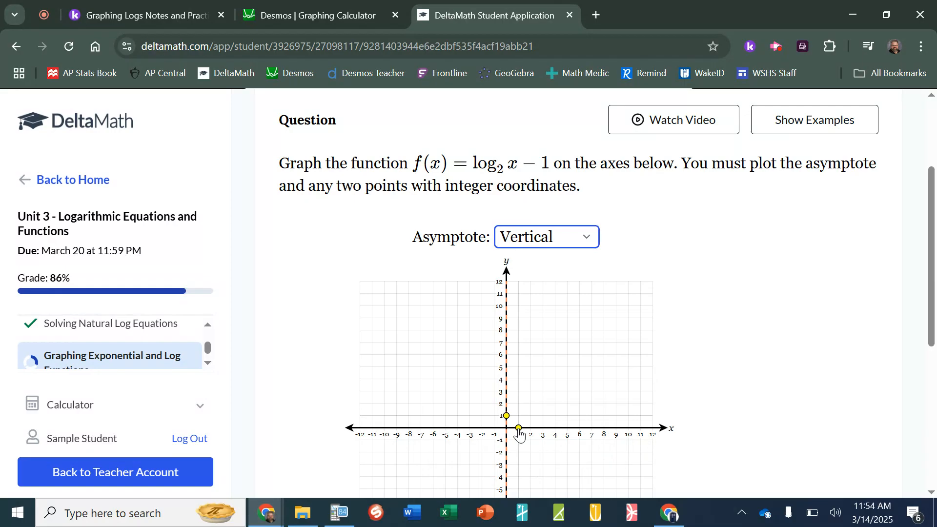
click(320, 19)
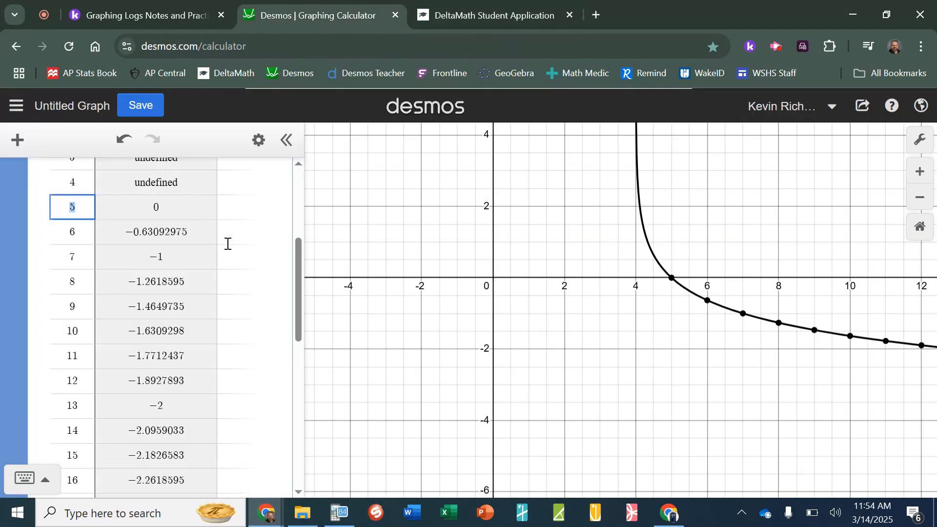
Delete the old table and change the Desmos expression to y = log₂ x − 1
scroll(226, 245, up, 5)
click(279, 156)
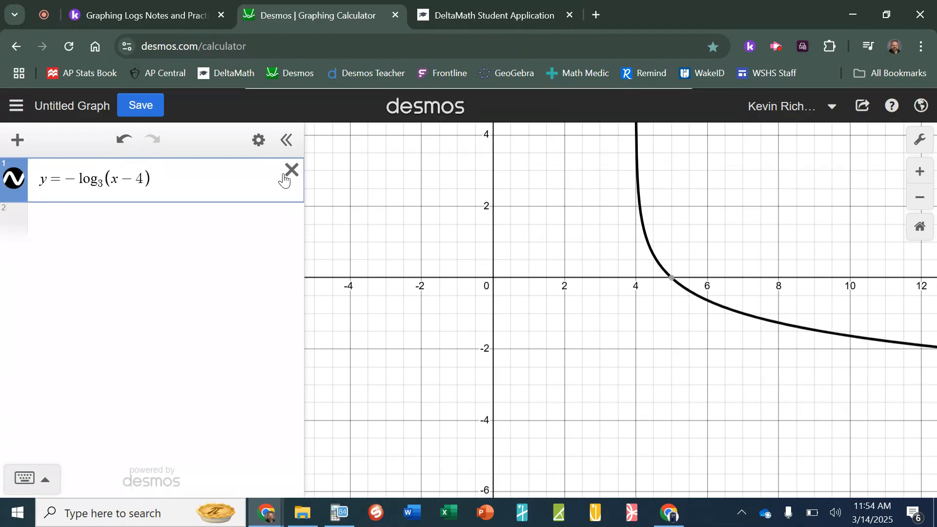
key(BackSpace)
key(BackSpace)
key(BackSpace)
key(BackSpace)
key(BackSpace)
key(BackSpace)
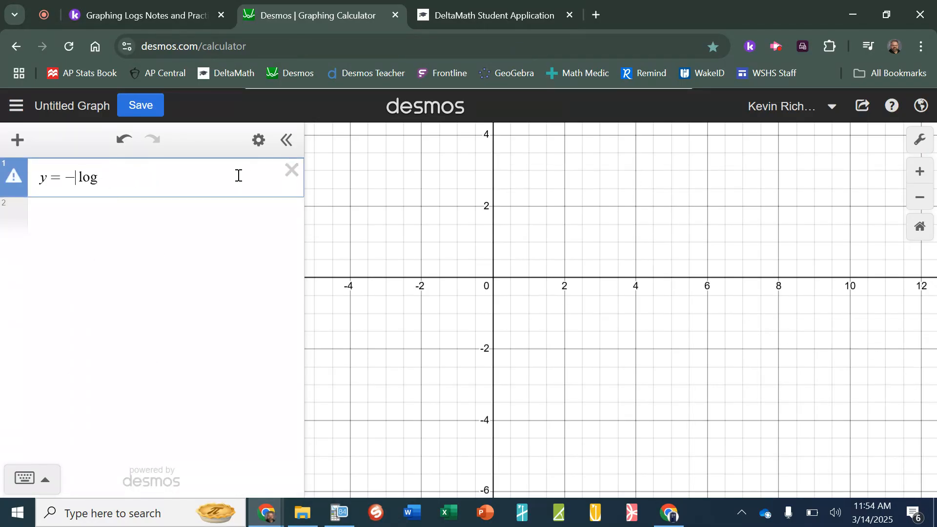
key(BackSpace)
key(Right)
key(Right)
key(Right)
text(_2)
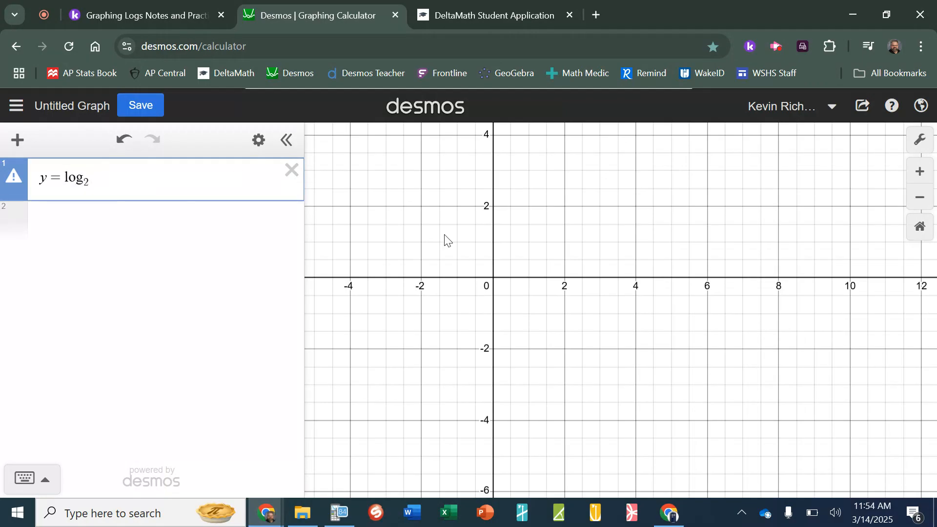
click(468, 14)
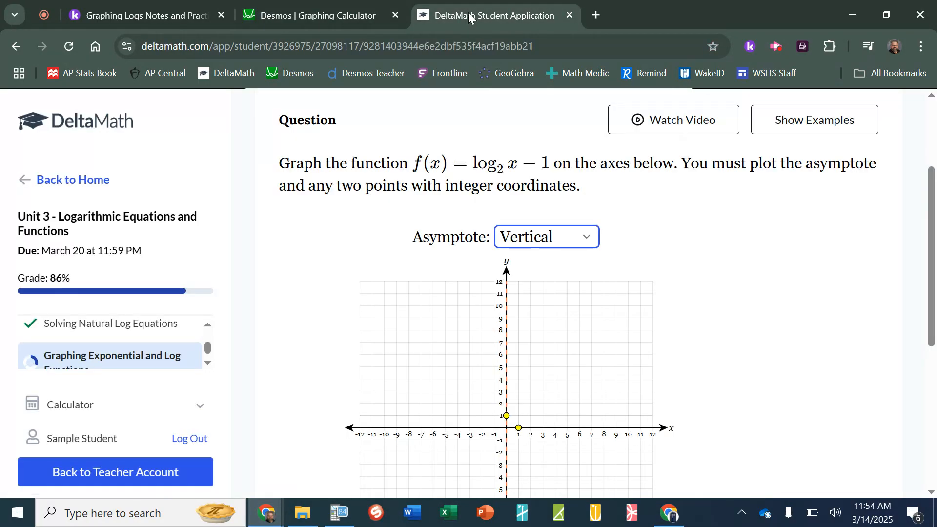
click(343, 16)
text(x)
text(-1)
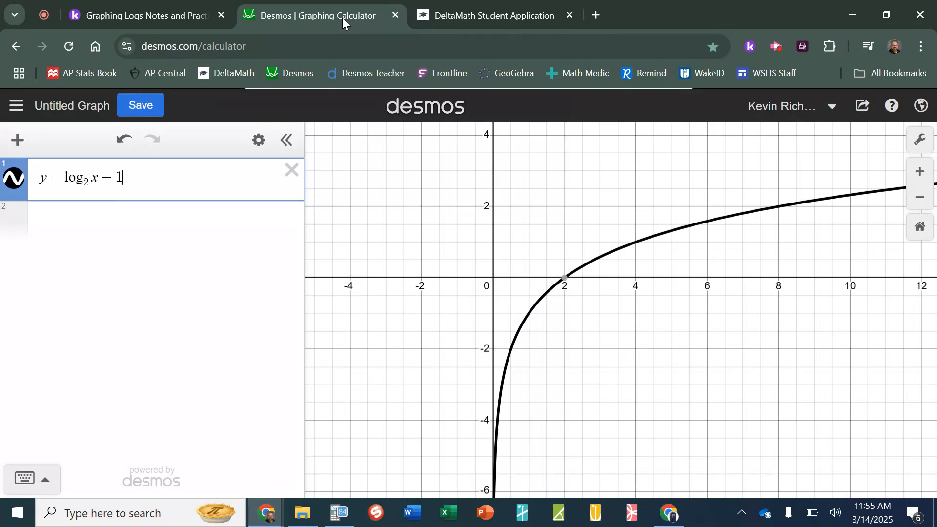
Check the curve's points (2, 0) and (1, −1) on the Desmos graph
click(564, 284)
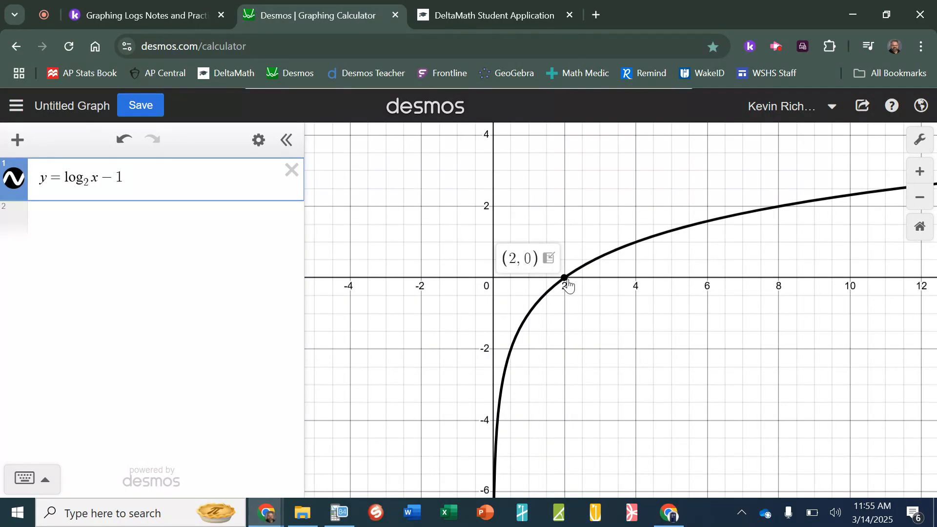
click(530, 316)
drag(529, 315, 530, 316)
click(444, 16)
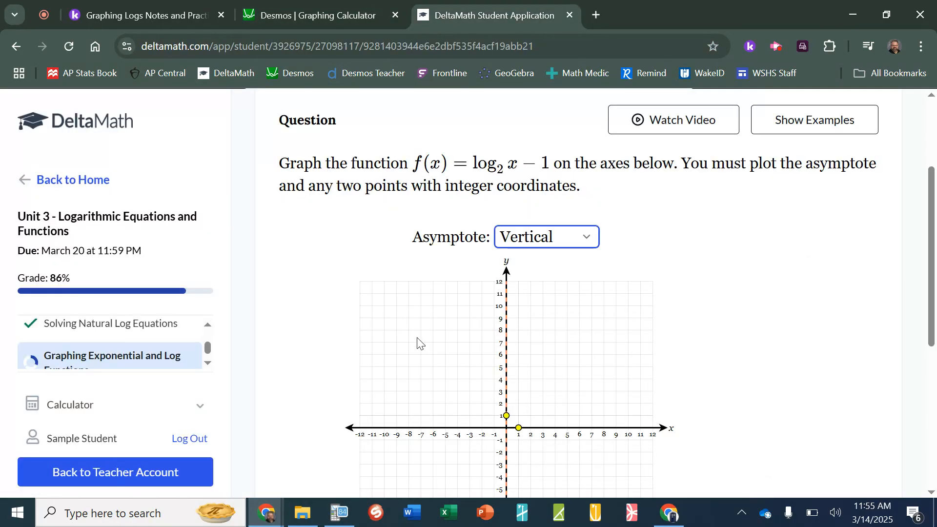
Move DeltaMath's x-axis point to (2, 0)
click(506, 416)
drag(518, 432, 532, 434)
click(300, 16)
Make a Desmos table of log₂ x − 1 with rows up to x = 9
click(259, 140)
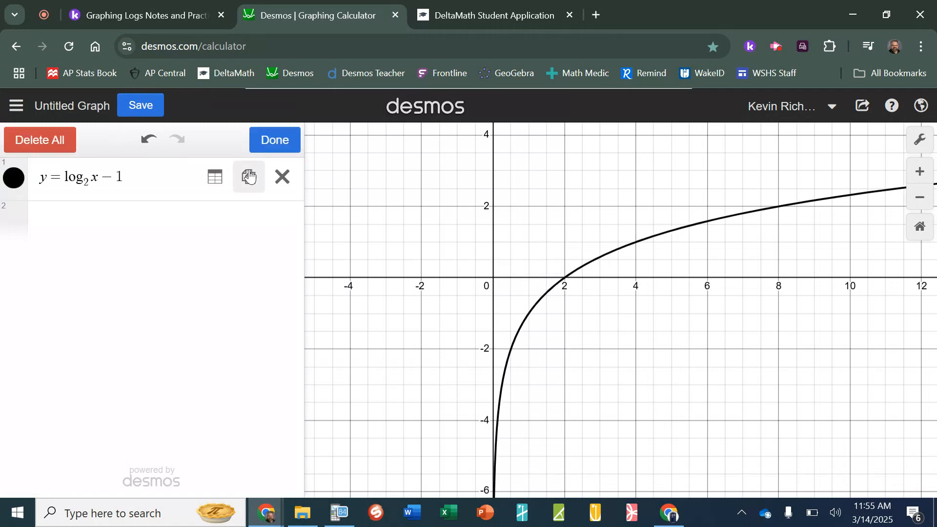
click(211, 176)
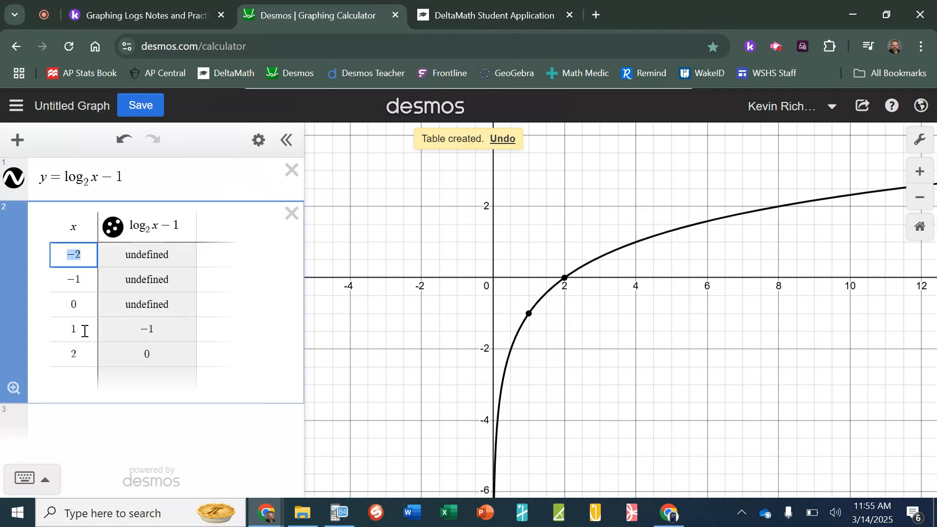
click(84, 352)
key(Return)
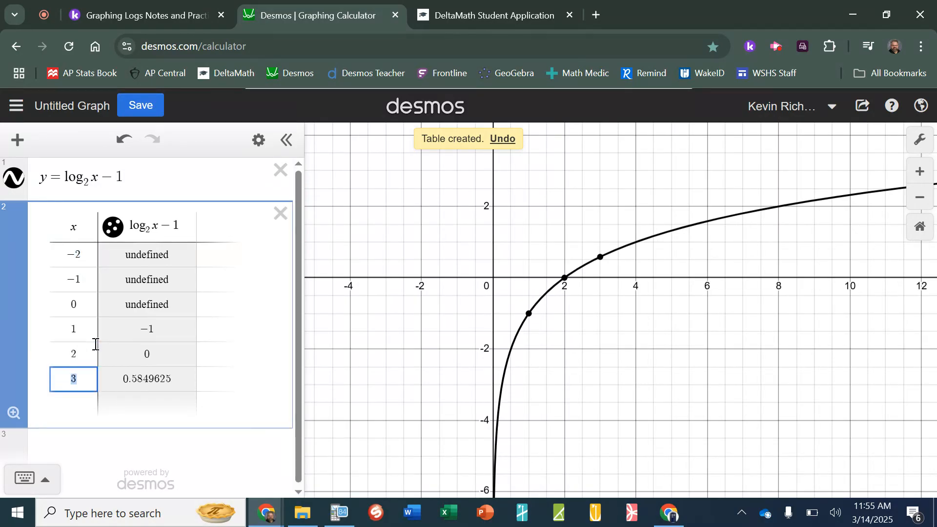
key(Return)
key(Return)
key(Return)
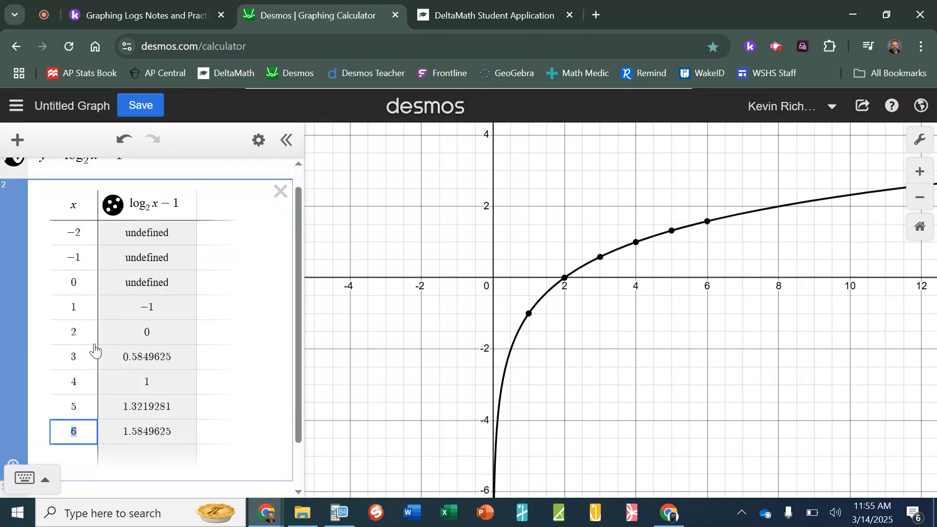
key(Return)
key(Return)
key(Return)
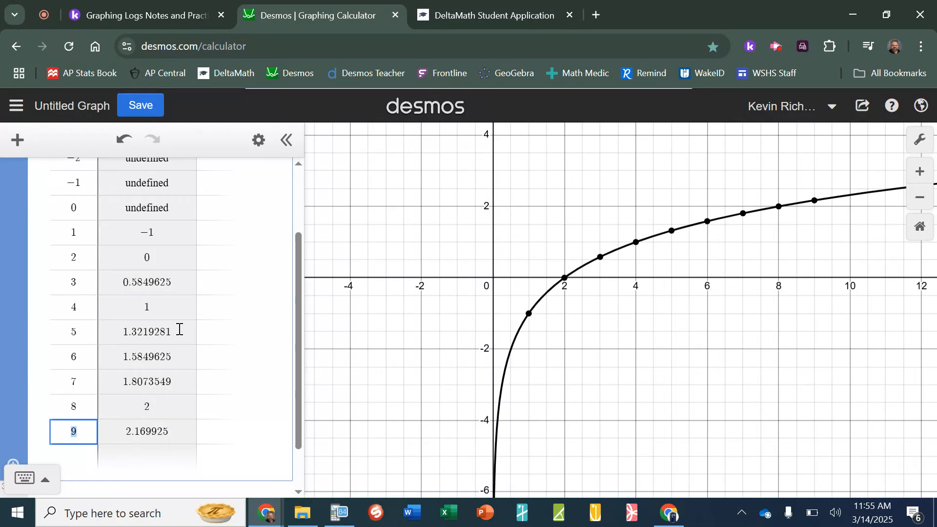
click(532, 13)
Drag the second point to (4, 1) and submit the graph, scoring Correct for 2/3
drag(508, 416, 556, 420)
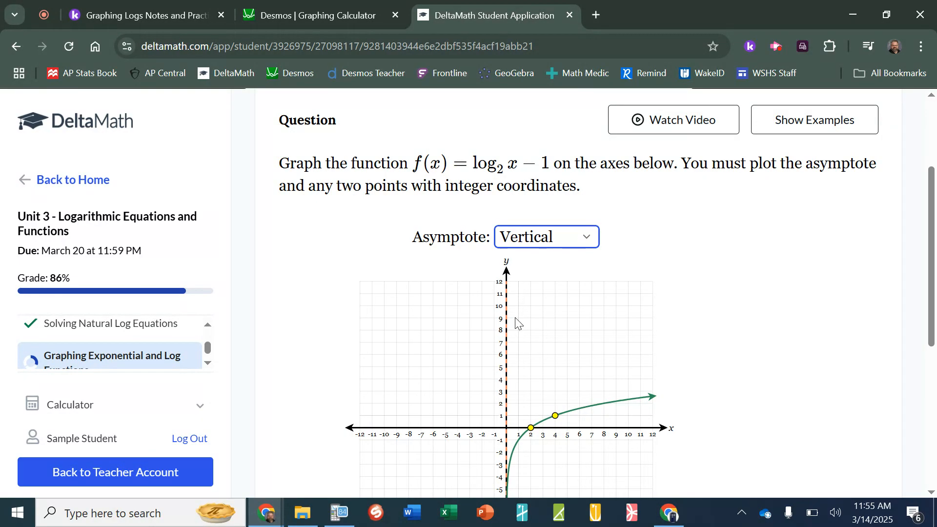
scroll(533, 366, down, 3)
scroll(542, 362, down, 2)
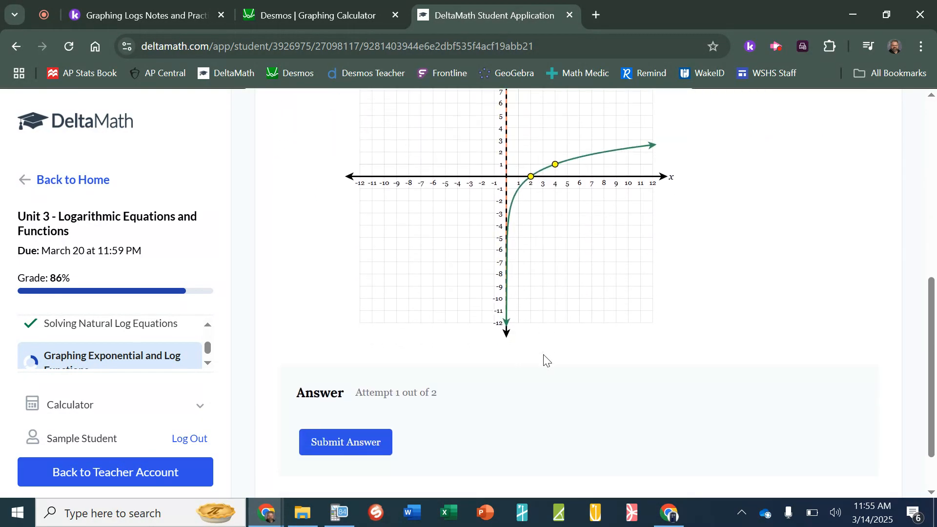
scroll(545, 360, down, 2)
click(374, 378)
click(622, 337)
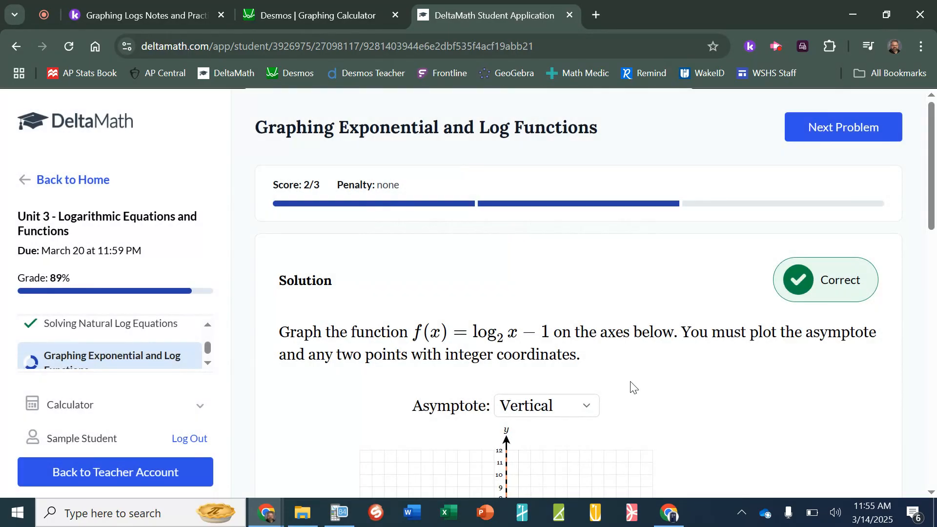
click(163, 12)
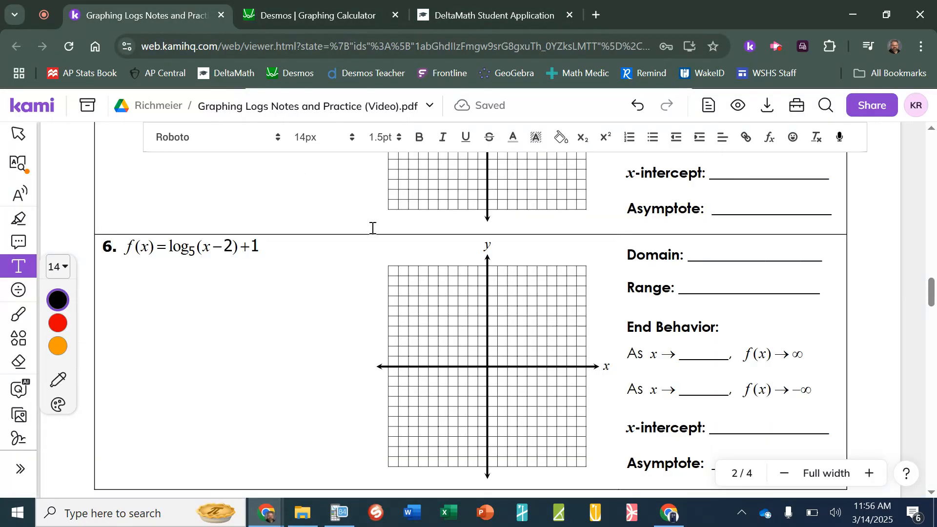
Bring problem 4, f(x) = log₃ x − 2, into view in Kami, then return to the DeltaMath problem
scroll(437, 313, up, 4)
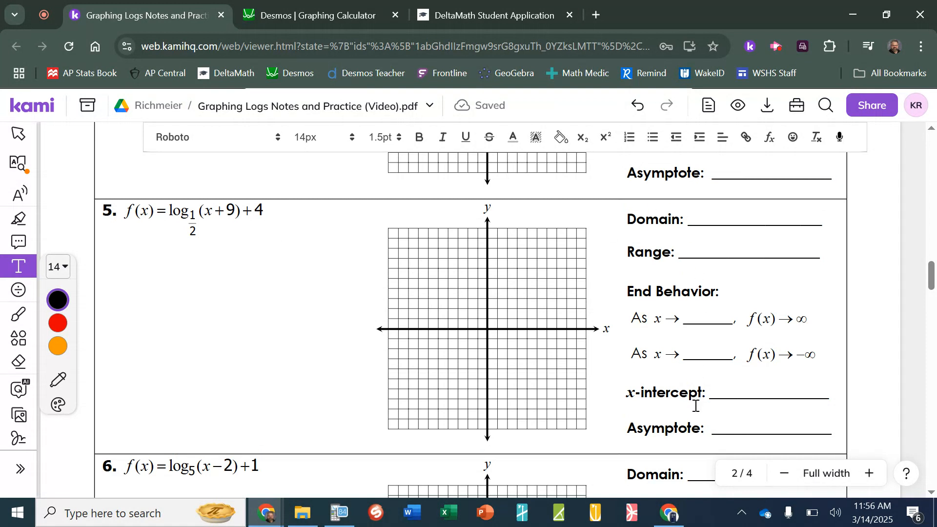
scroll(478, 286, up, 4)
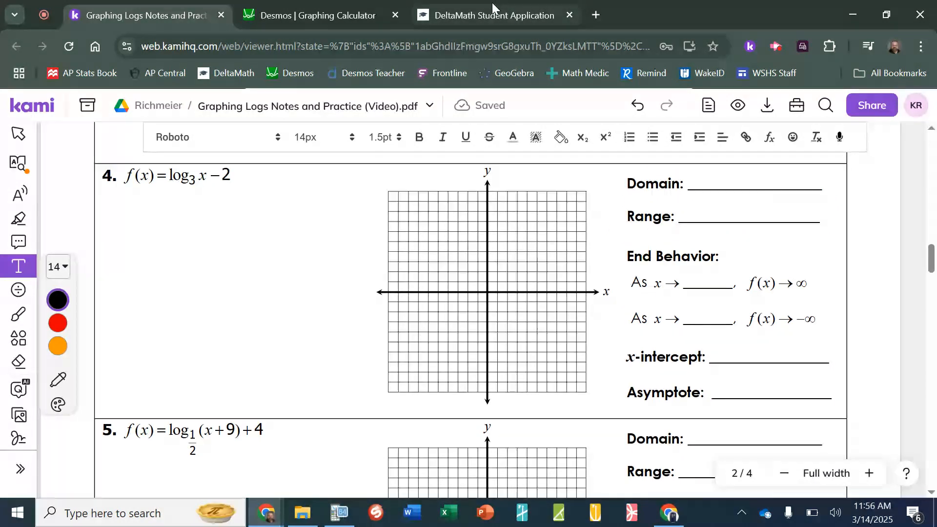
click(490, 8)
scroll(589, 394, down, 9)
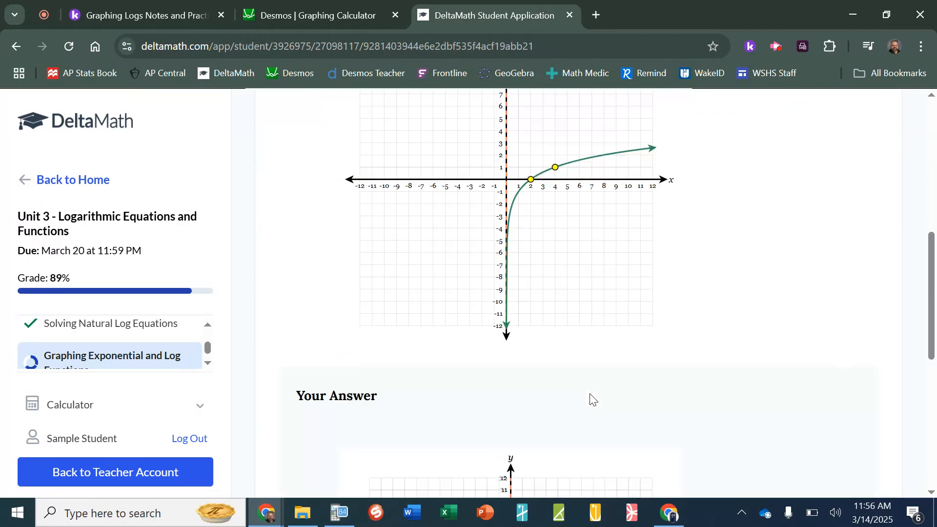
Review the Correct log₂ x − 1 solution at score 2/3, then bring up the recorder's stop controls
scroll(592, 385, up, 9)
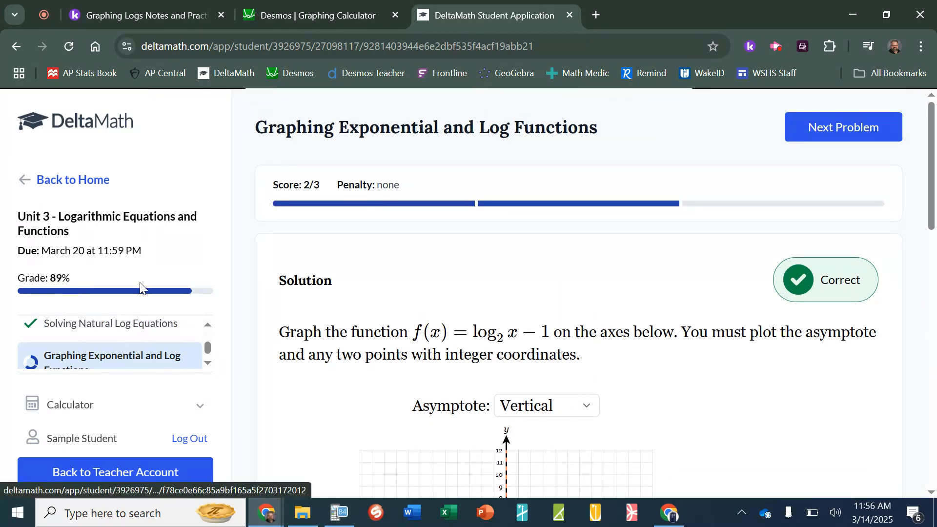
scroll(132, 337, down, 1)
scroll(133, 333, down, 1)
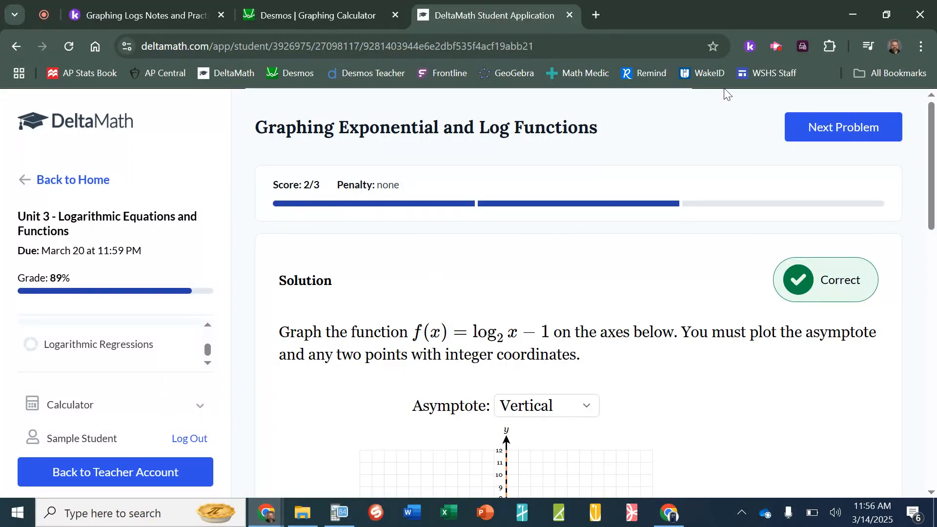
click(778, 46)
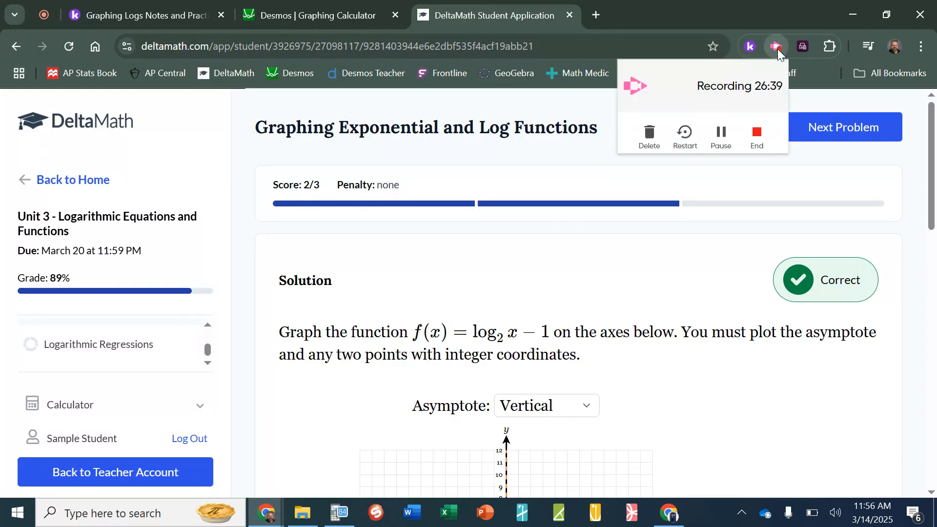